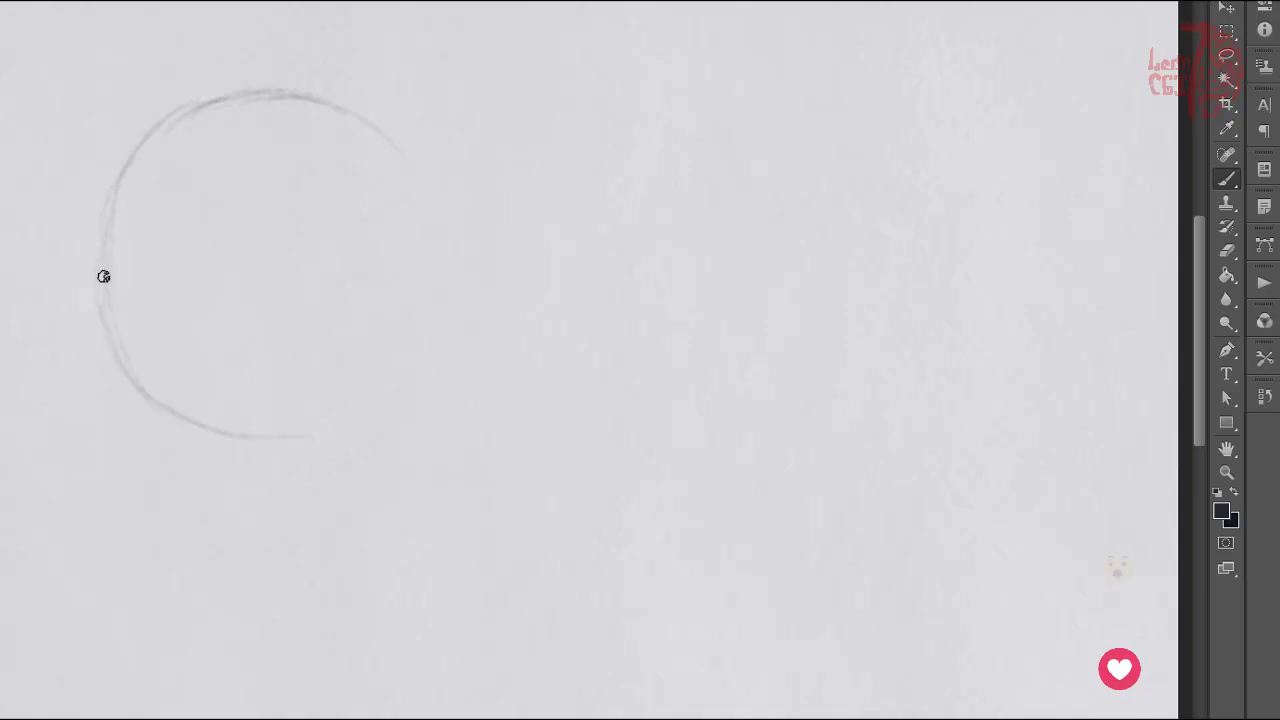
Complete the head circle and cross it with vertical and horizontal guide lines
drag(103, 276, 434, 240)
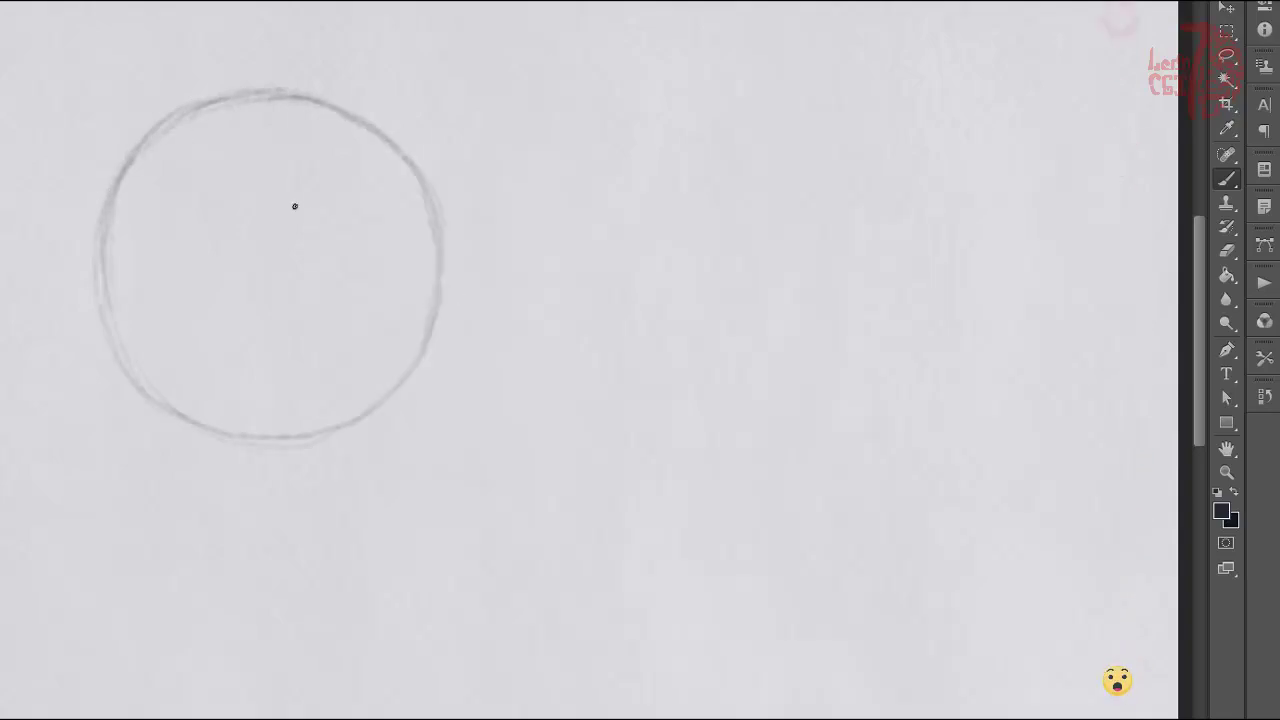
key(ctrl+z)
drag(305, 70, 190, 590)
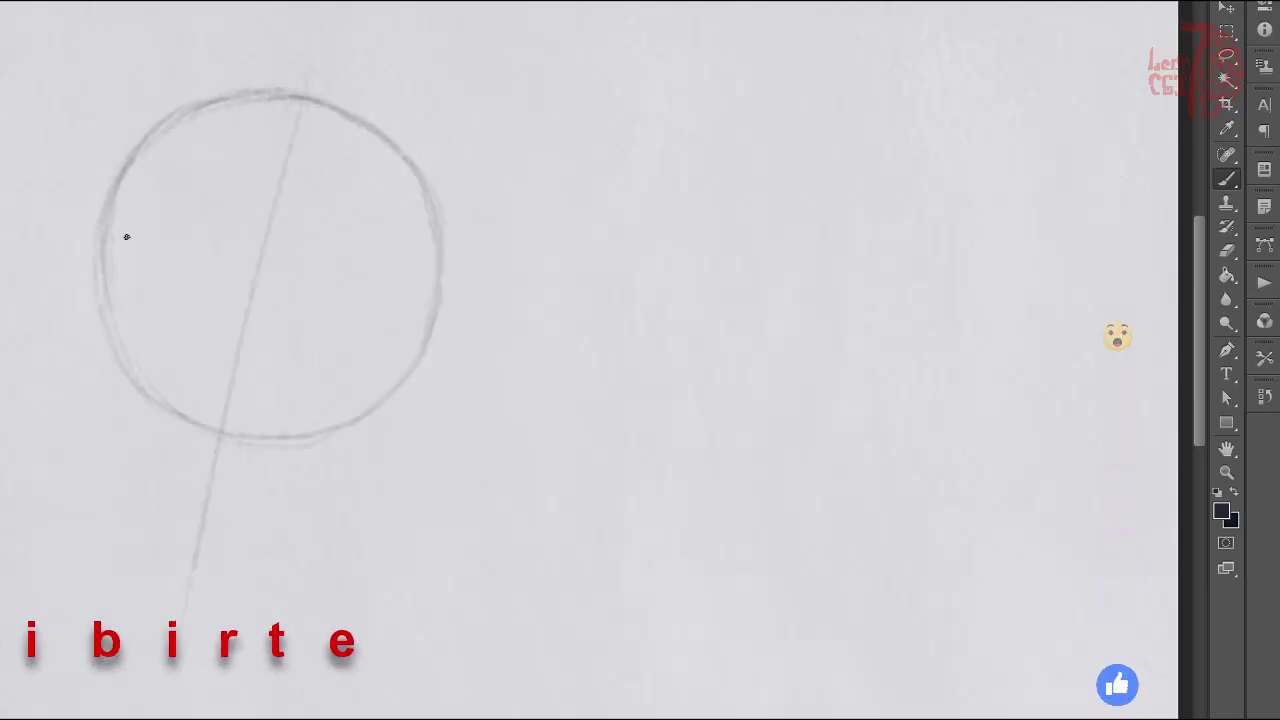
drag(103, 235, 437, 296)
Add a smaller inner circle, two diagonal guides below, and the brow-to-nose profile line
mouse_move(150, 240)
mouse_down()
mouse_move(189, 357)
mouse_move(355, 350)
mouse_up()
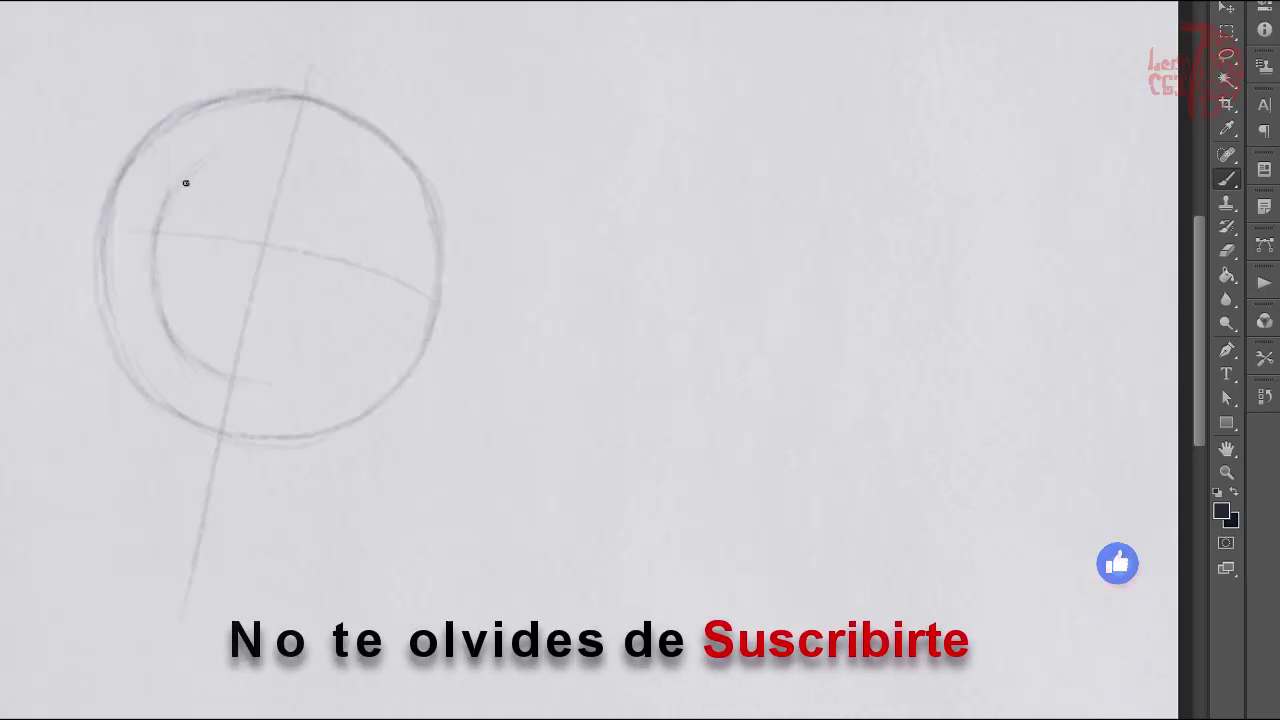
mouse_move(186, 180)
mouse_down()
mouse_move(386, 243)
mouse_move(386, 305)
mouse_up()
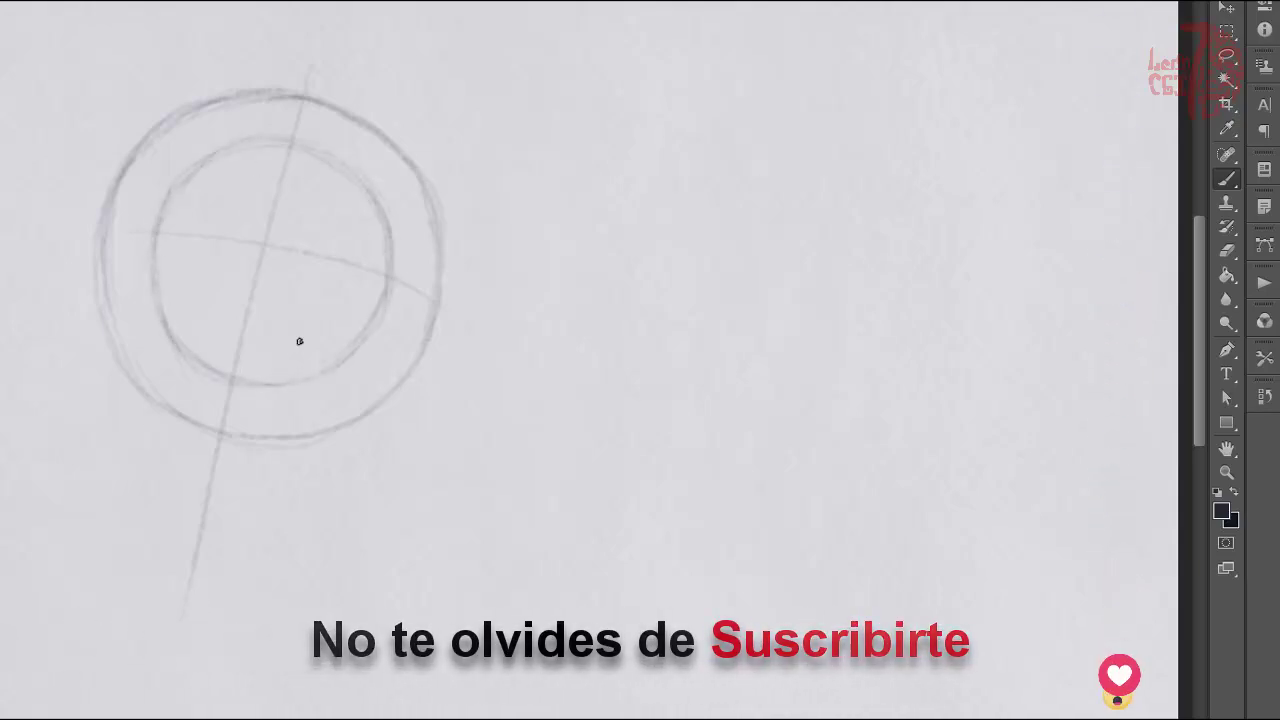
drag(90, 472, 340, 540)
drag(100, 505, 360, 552)
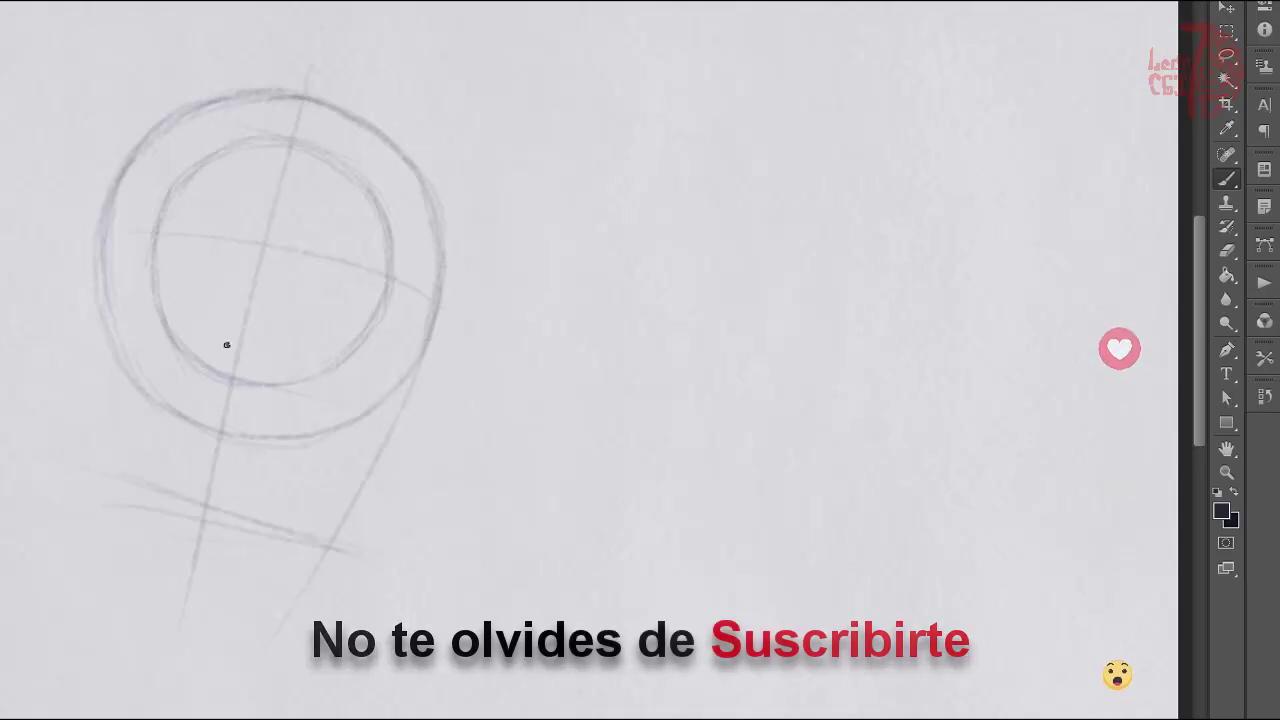
drag(440, 308, 390, 422)
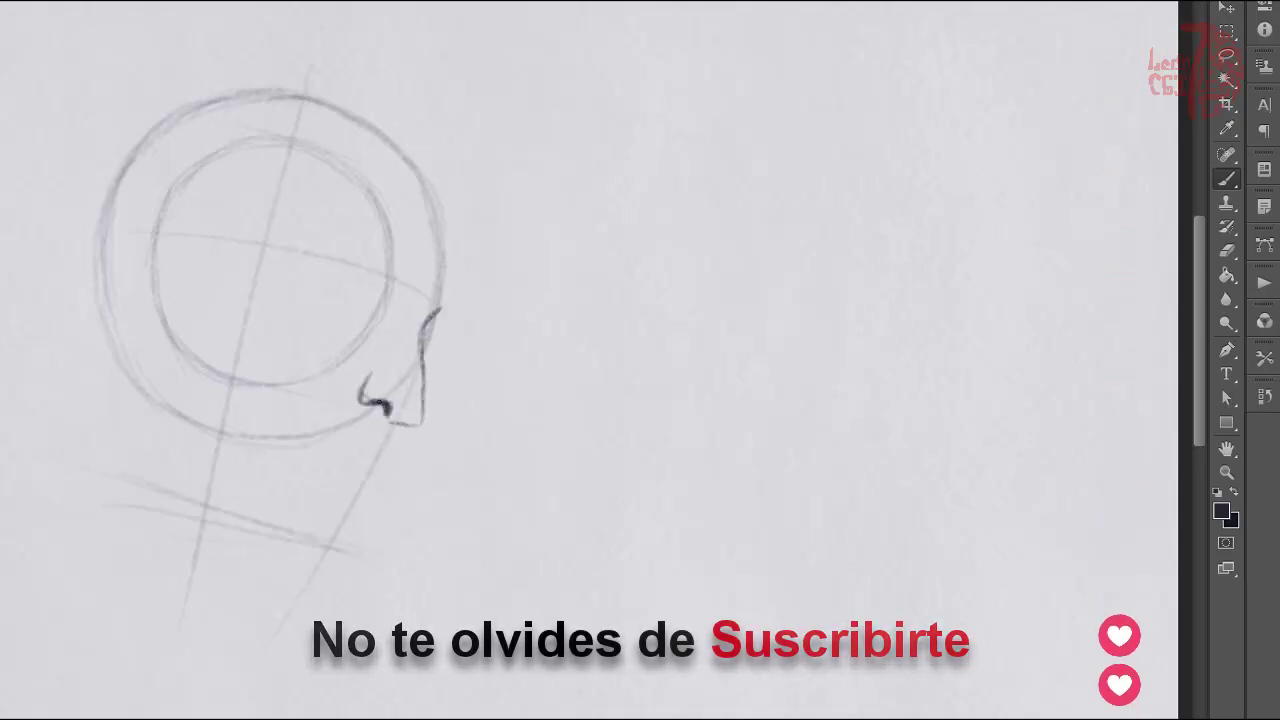
Ink the nostril, forehead, lips, chin and jaw line of the profile
drag(366, 378, 412, 420)
drag(432, 318, 445, 202)
drag(416, 145, 445, 240)
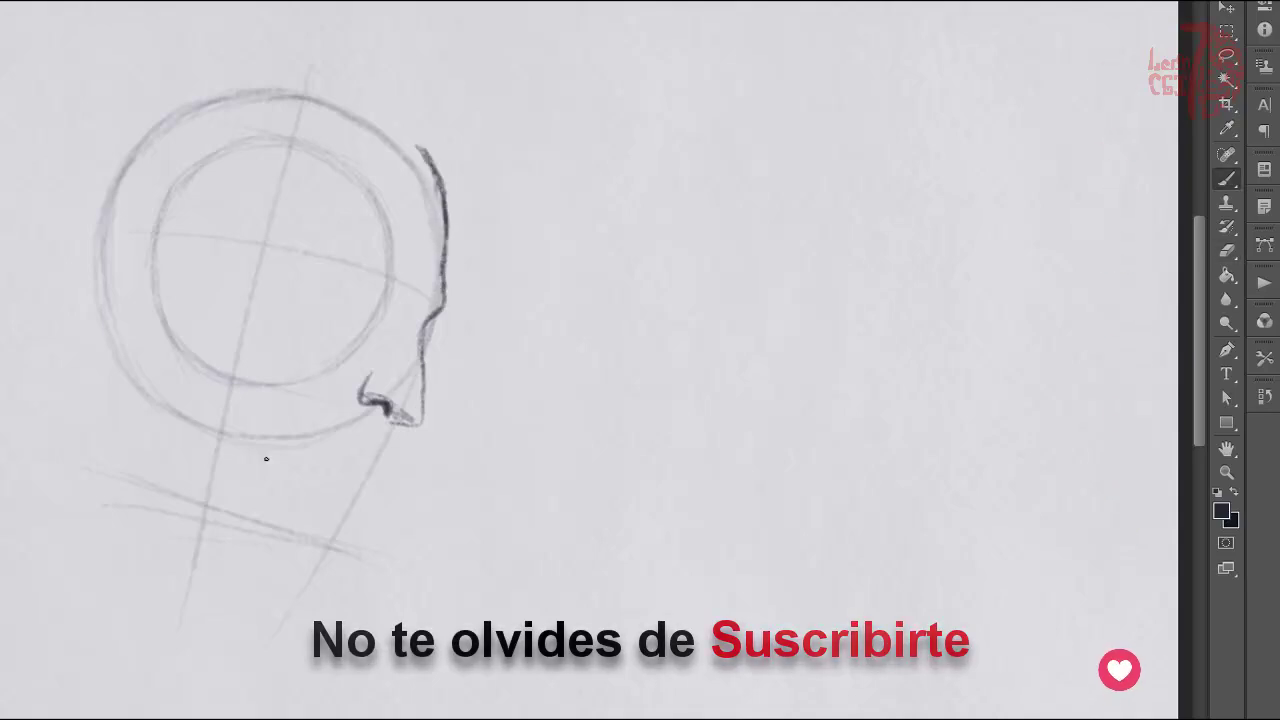
mouse_move(382, 428)
mouse_down()
mouse_move(340, 540)
mouse_move(170, 560)
mouse_move(228, 527)
mouse_up()
Draw the back of the jaw, two neck lines, the C-shaped ear, brow and eye
mouse_move(218, 378)
mouse_down()
mouse_move(250, 460)
mouse_move(313, 524)
mouse_up()
drag(213, 368, 150, 560)
drag(178, 320, 112, 590)
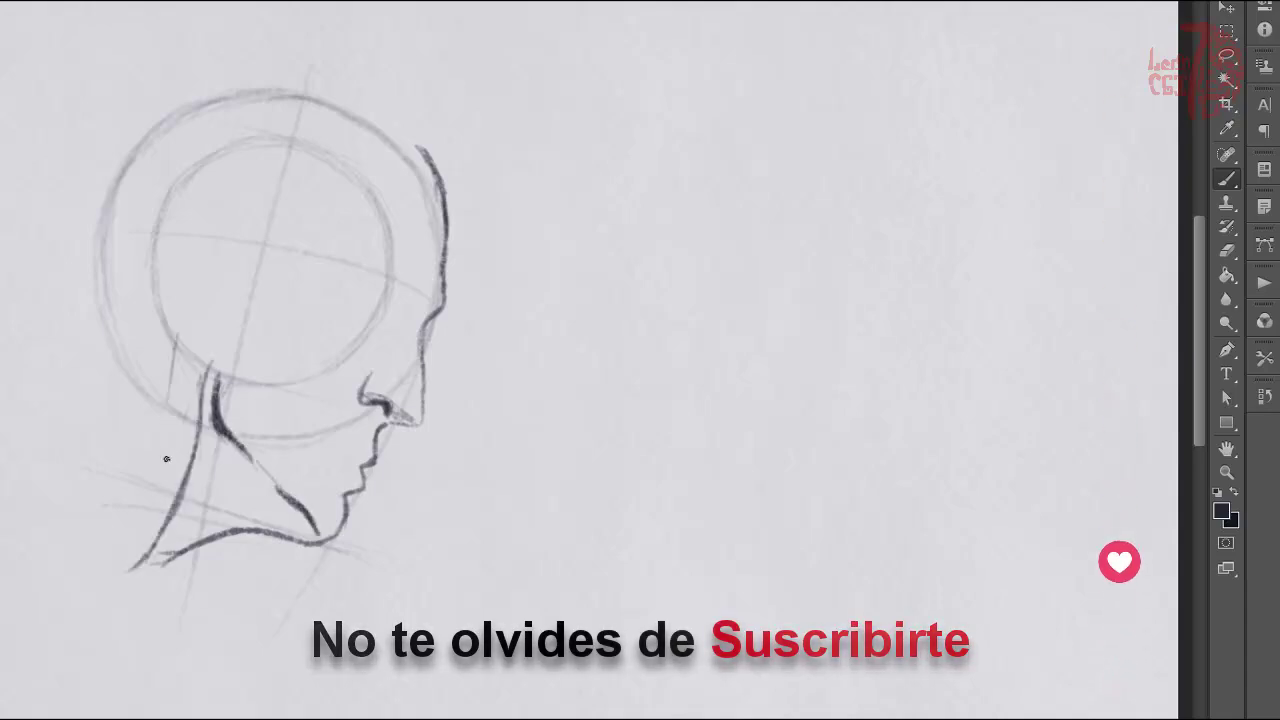
drag(178, 460, 85, 615)
drag(190, 470, 170, 665)
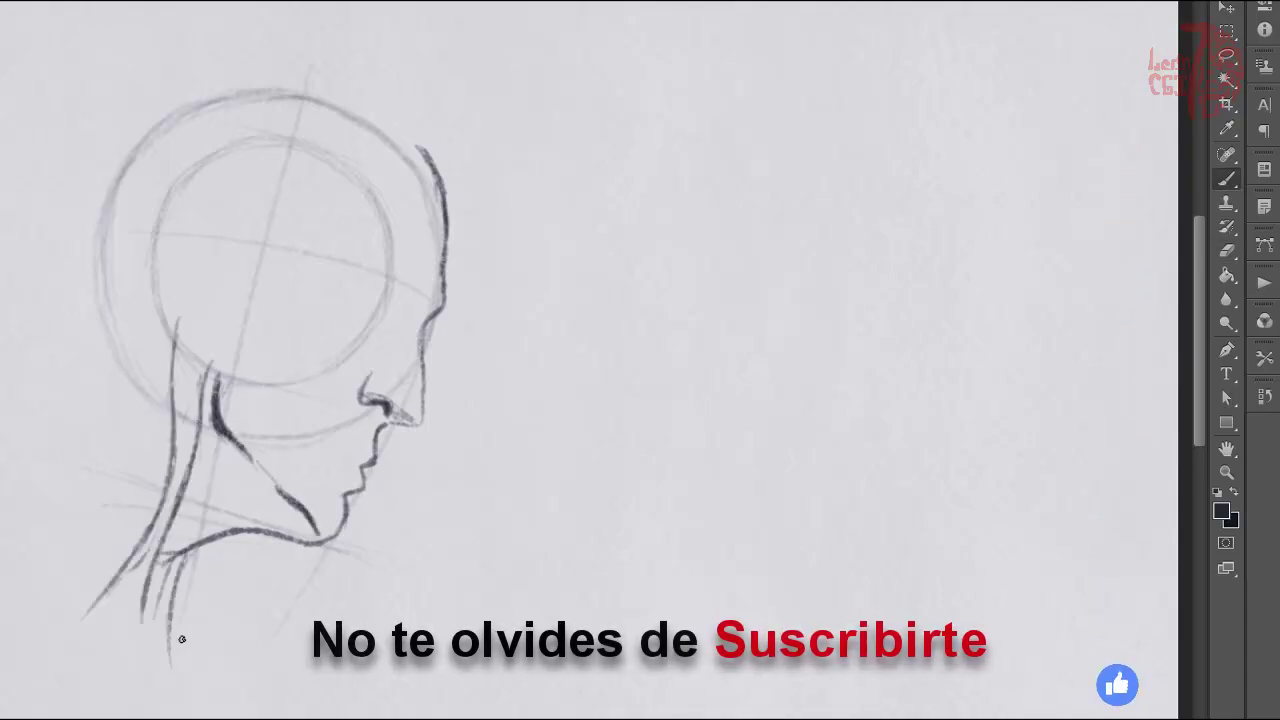
drag(252, 305, 218, 360)
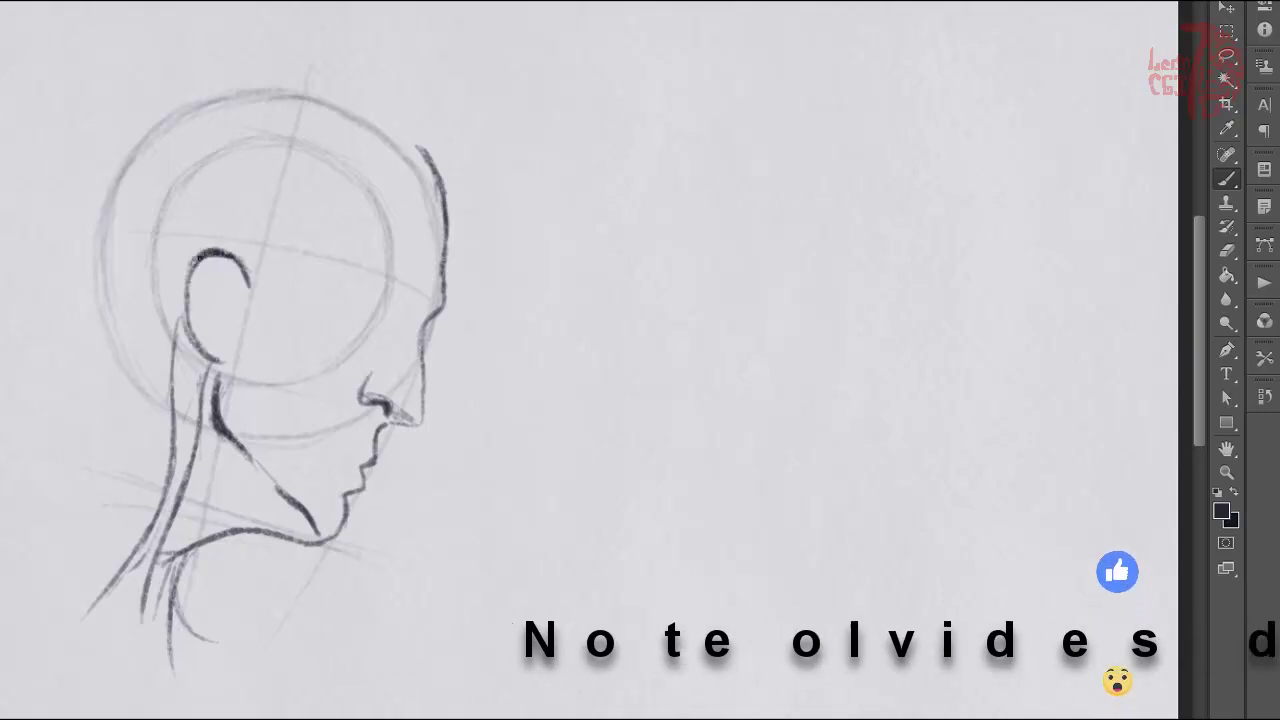
mouse_move(417, 293)
mouse_down()
mouse_move(345, 258)
mouse_move(392, 312)
mouse_up()
Add the pupil, forehead hairline, refined lips and the back-of-head and neck contour
drag(339, 217, 324, 252)
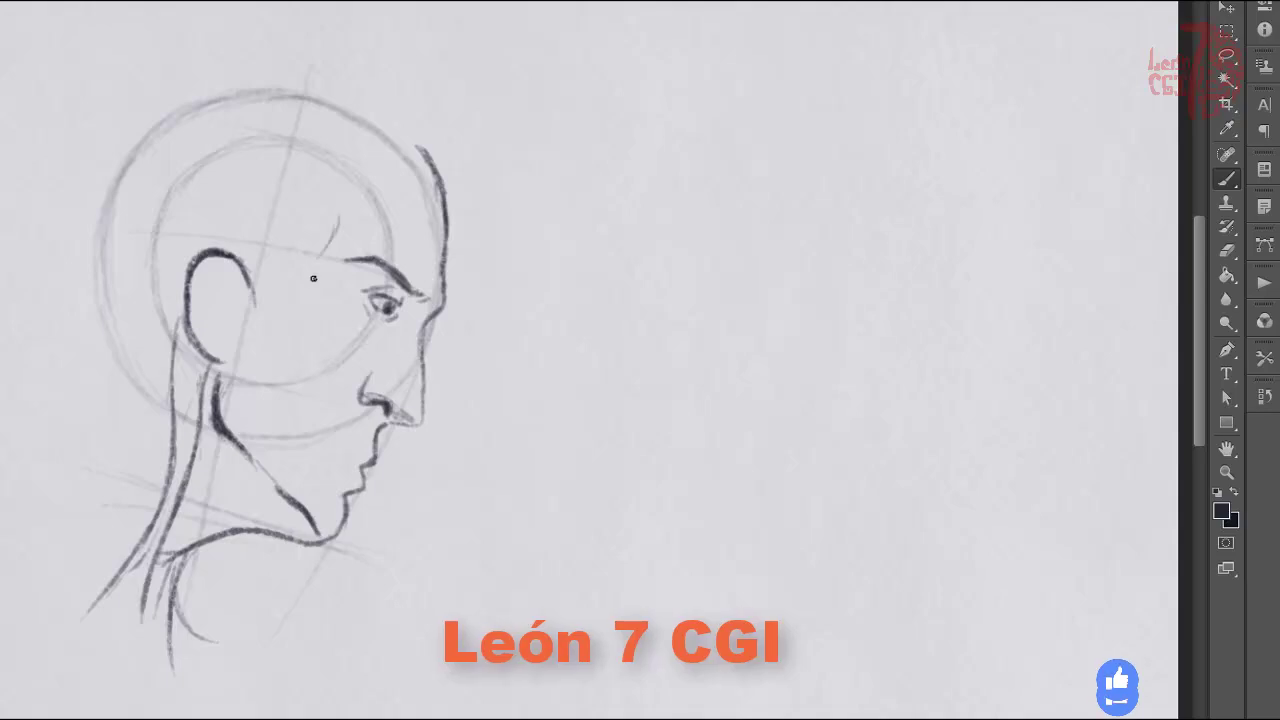
drag(256, 293, 250, 345)
drag(278, 292, 363, 169)
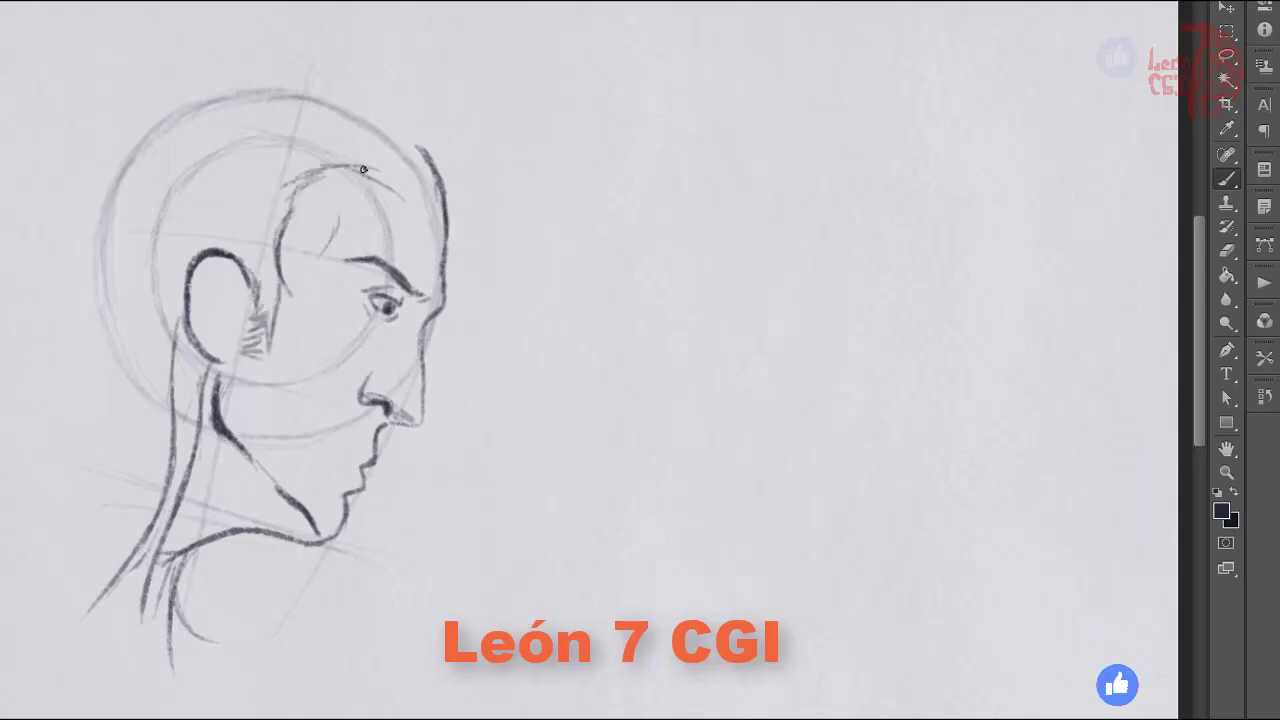
drag(449, 196, 454, 134)
drag(326, 441, 375, 456)
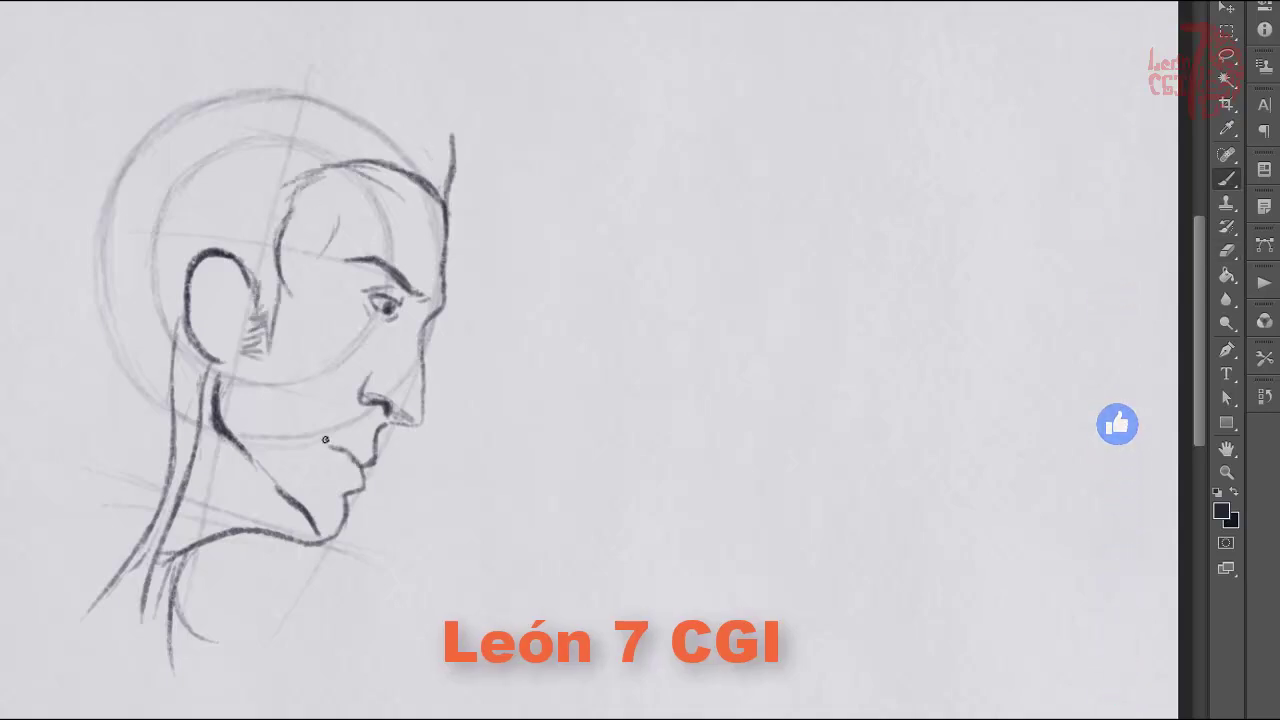
drag(133, 322, 28, 516)
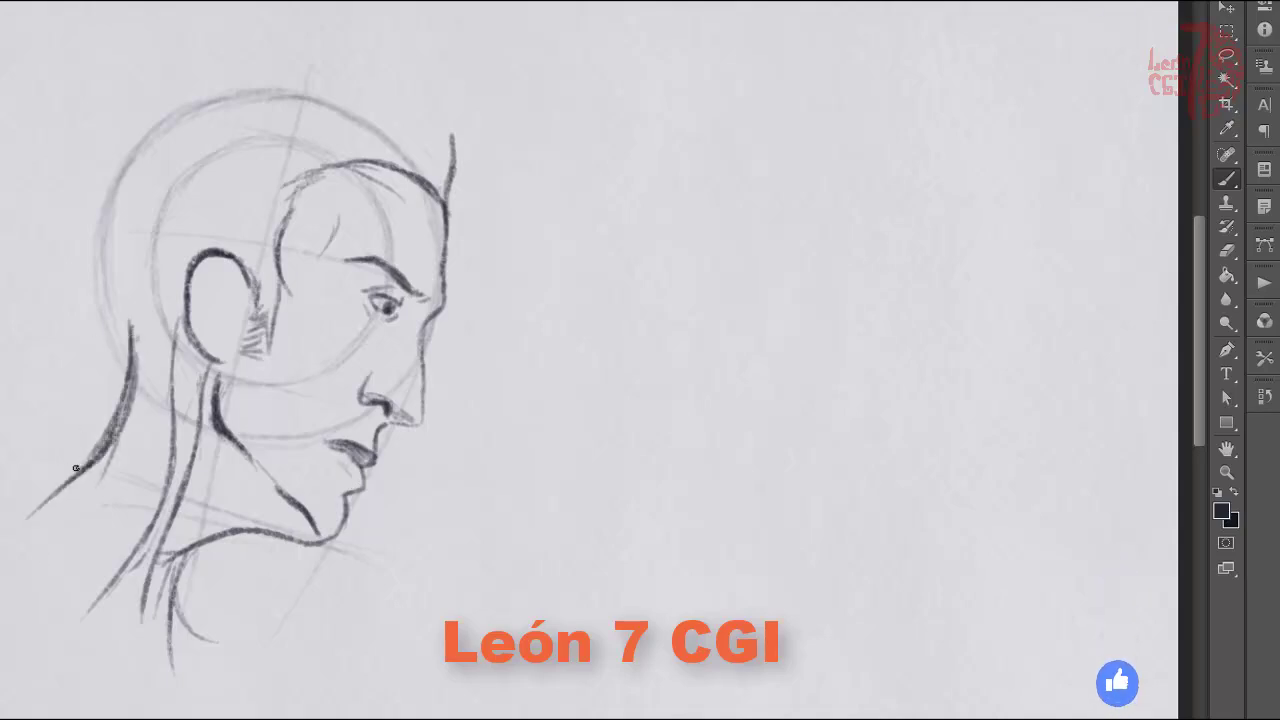
mouse_move(111, 345)
mouse_down()
mouse_move(68, 140)
mouse_move(300, 42)
mouse_up()
Hatch shadows on the neck, jaw and beside the nose and brow
drag(160, 330, 150, 390)
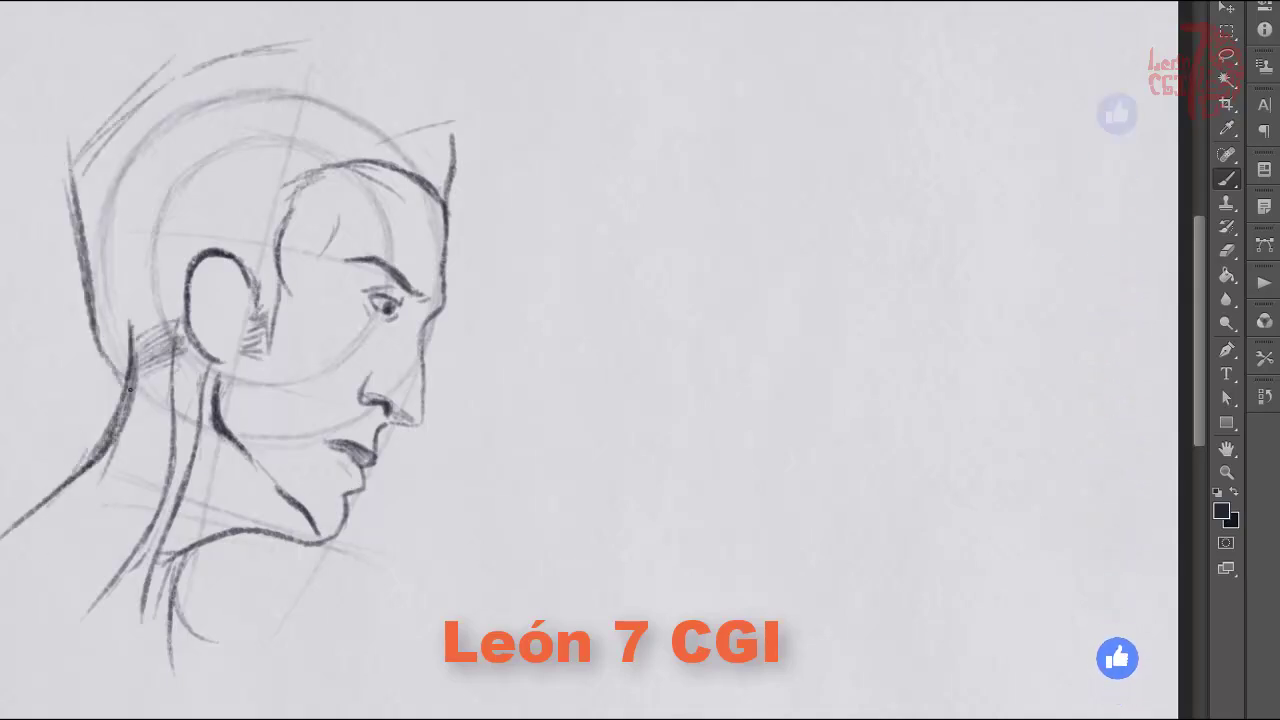
drag(180, 350, 186, 455)
mouse_move(210, 380)
mouse_down()
mouse_move(260, 495)
mouse_move(215, 515)
mouse_up()
drag(190, 430, 200, 500)
drag(265, 500, 298, 528)
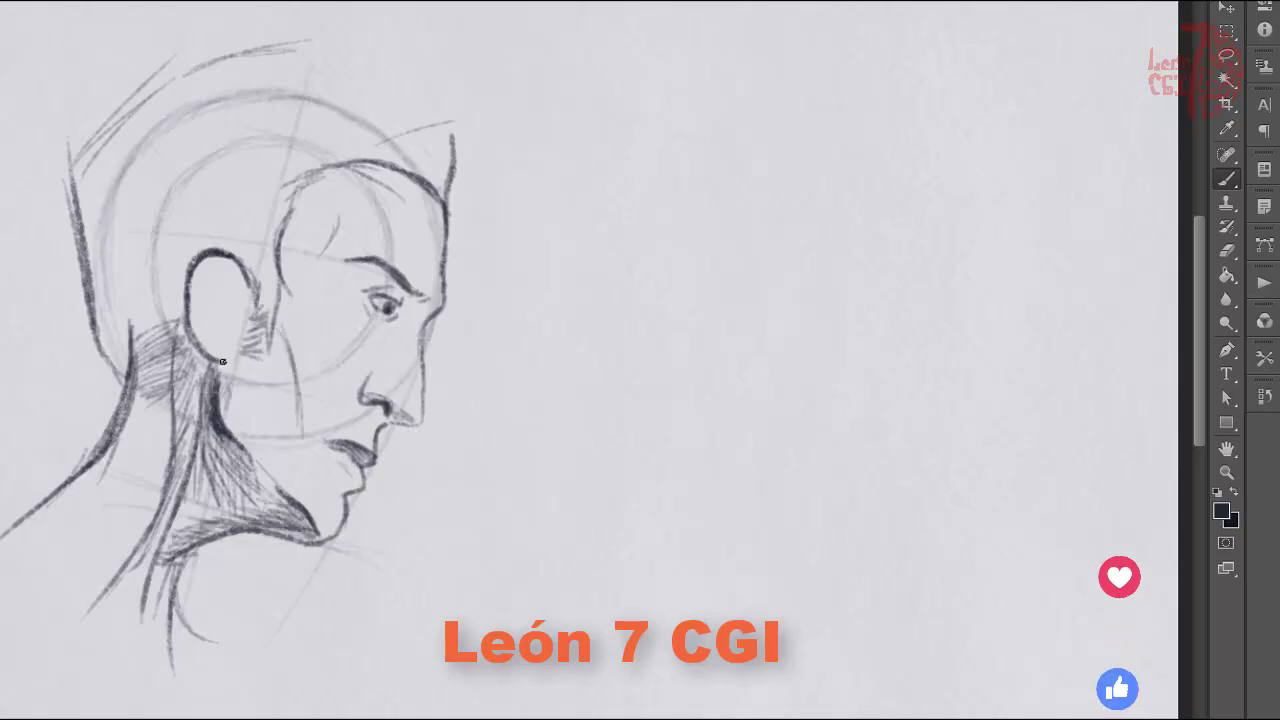
drag(300, 410, 335, 530)
mouse_move(270, 340)
mouse_down()
mouse_move(330, 520)
mouse_move(264, 369)
mouse_up()
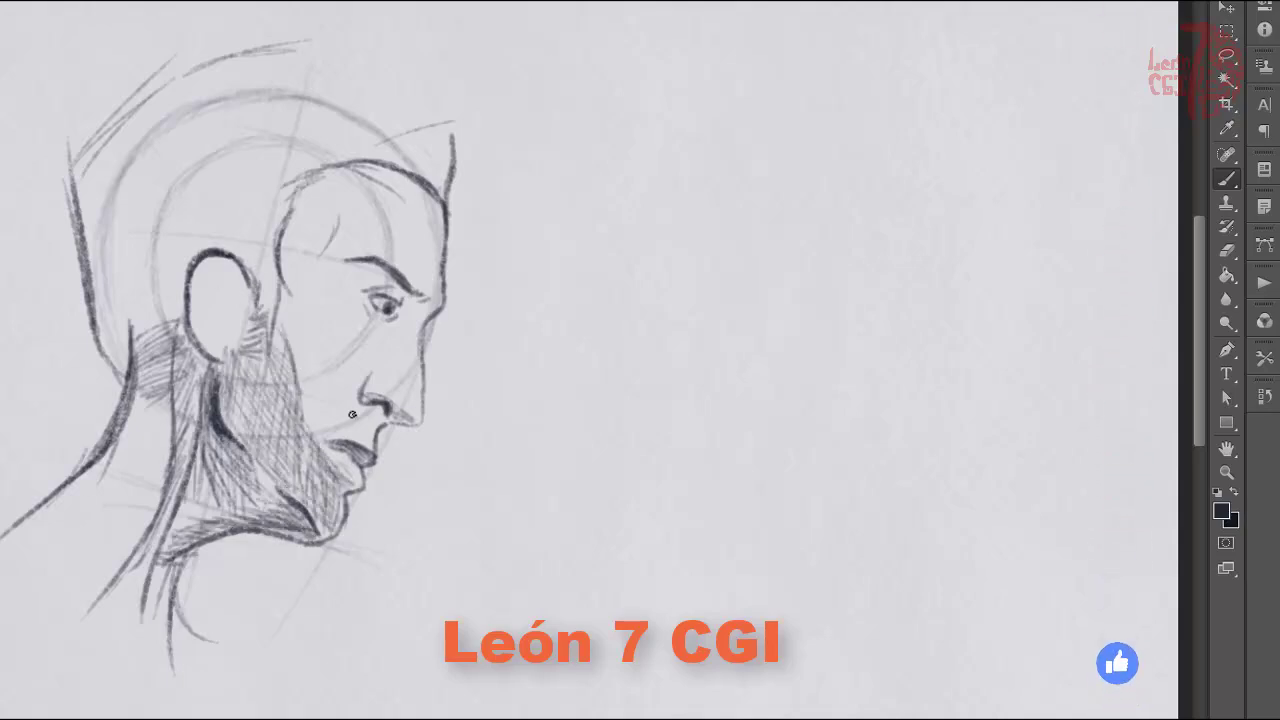
mouse_move(385, 385)
mouse_down()
mouse_move(405, 320)
mouse_move(395, 302)
mouse_up()
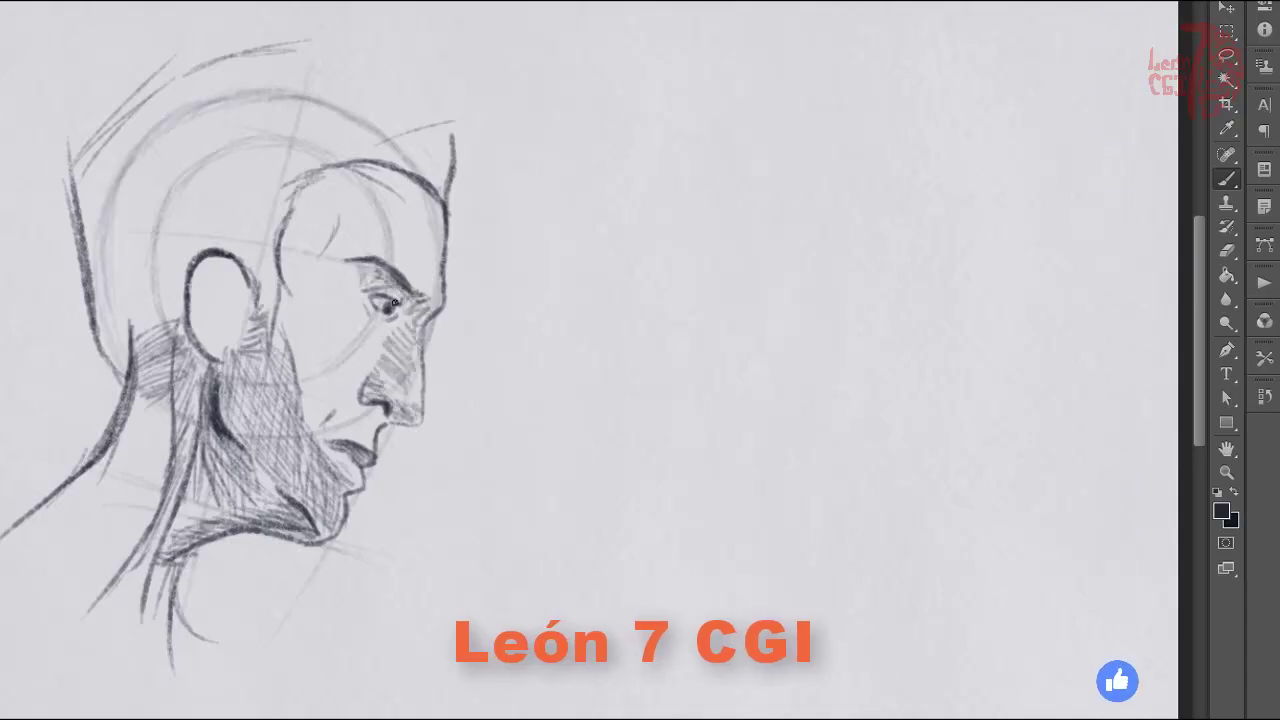
drag(358, 213, 382, 210)
Hatch the hair behind, above and in front of the ear, plus the temple
mouse_move(255, 360)
mouse_down()
mouse_move(281, 285)
mouse_move(140, 306)
mouse_move(230, 225)
mouse_up()
drag(110, 300, 231, 149)
drag(80, 220, 93, 148)
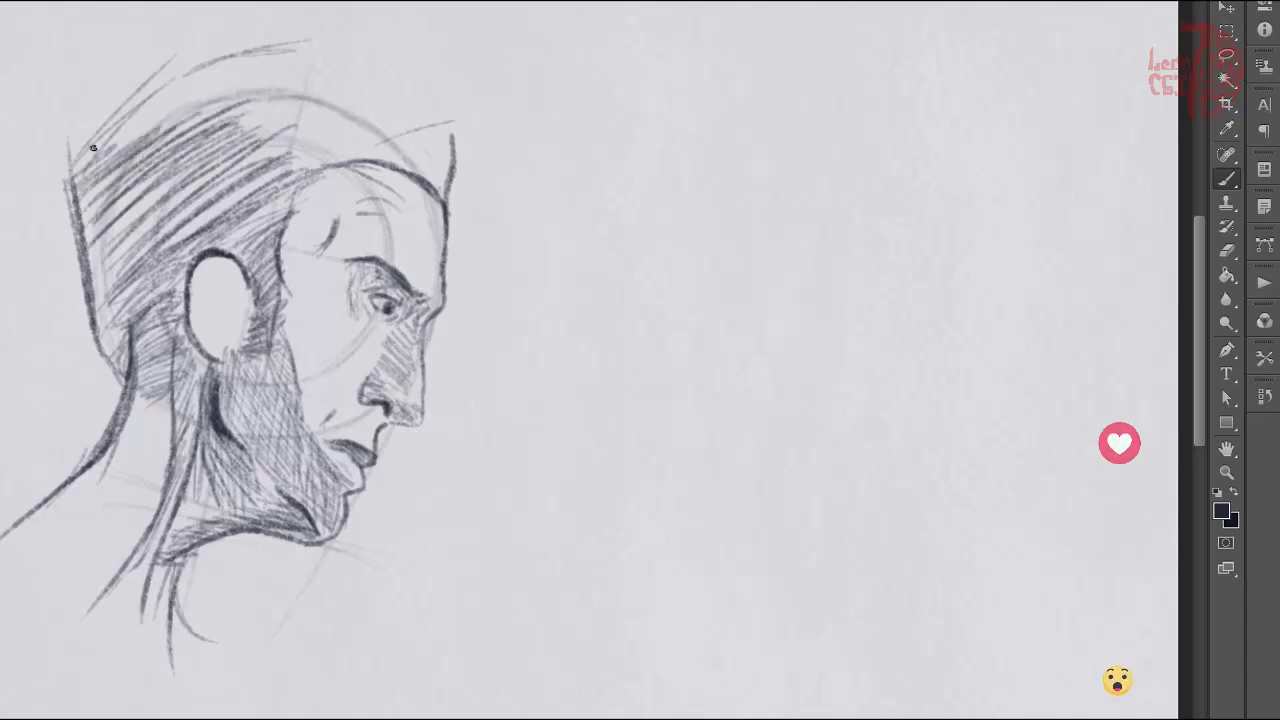
mouse_move(290, 180)
mouse_down()
mouse_move(450, 118)
mouse_move(446, 100)
mouse_up()
drag(170, 150, 274, 51)
drag(150, 128, 270, 50)
drag(330, 175, 318, 245)
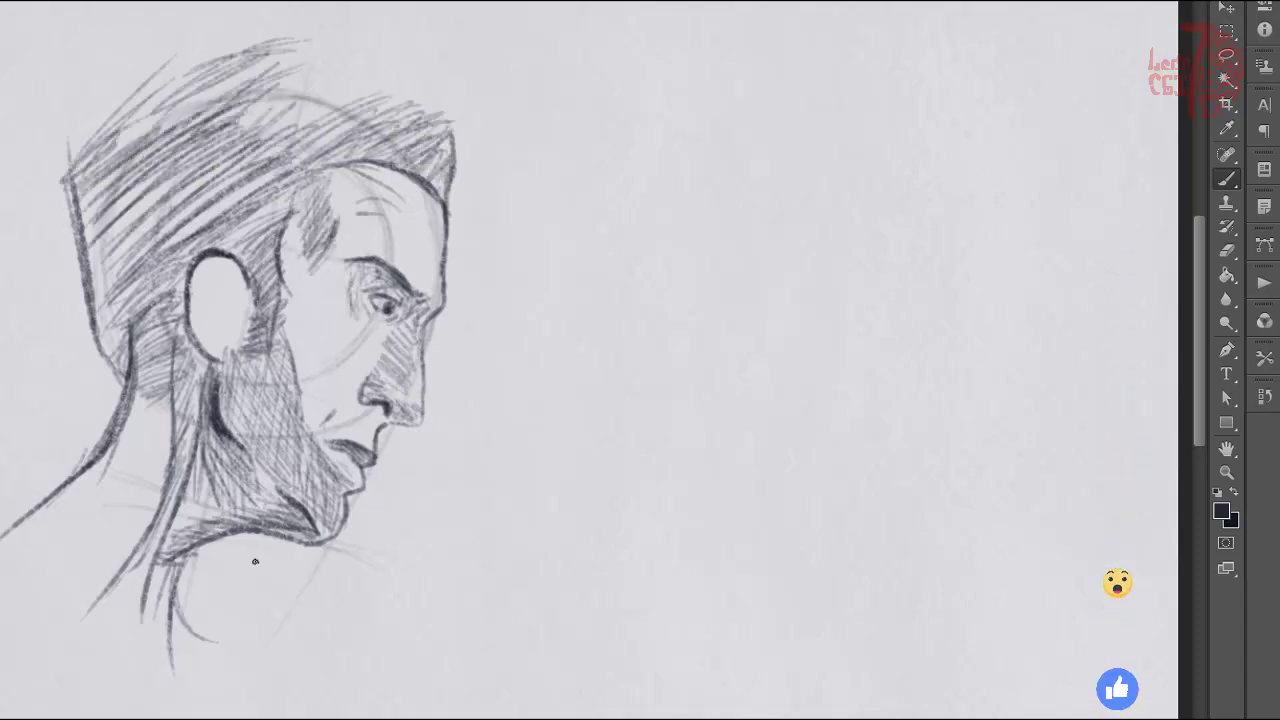
Sketch the collar and shoulder lines at the base of the neck
drag(300, 608, 350, 645)
drag(165, 650, 285, 628)
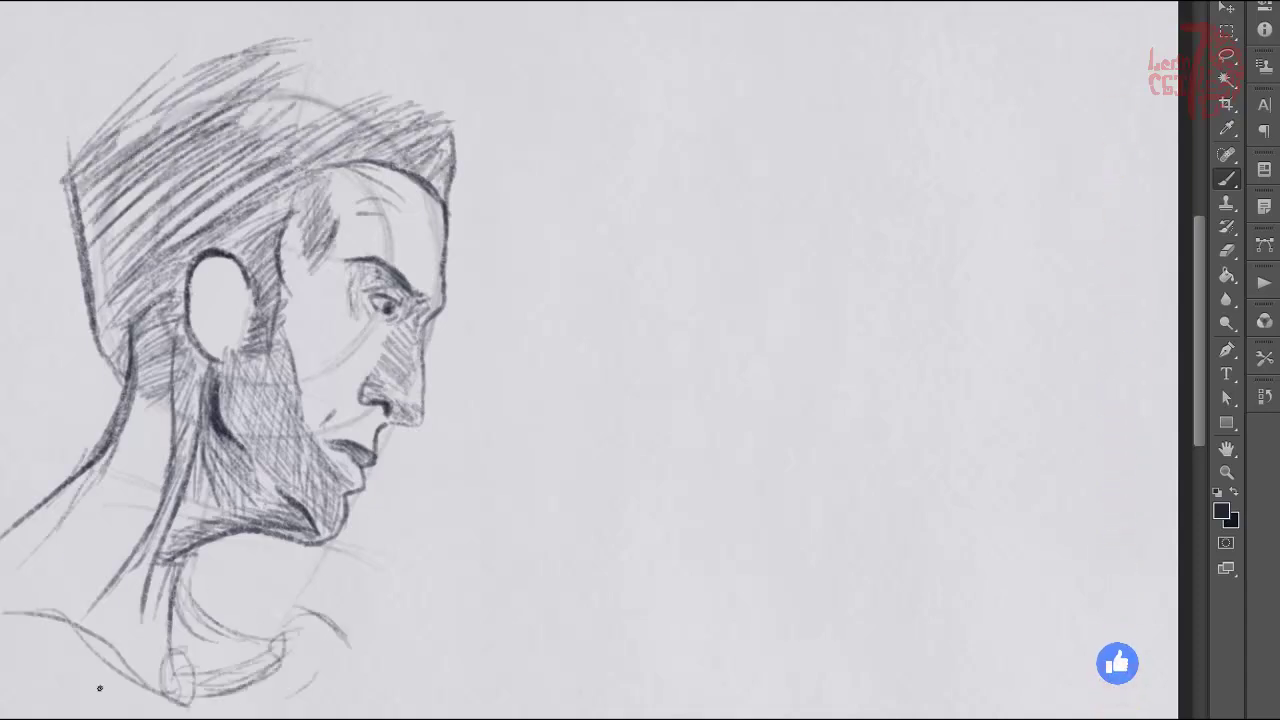
drag(5, 608, 190, 700)
drag(0, 650, 165, 705)
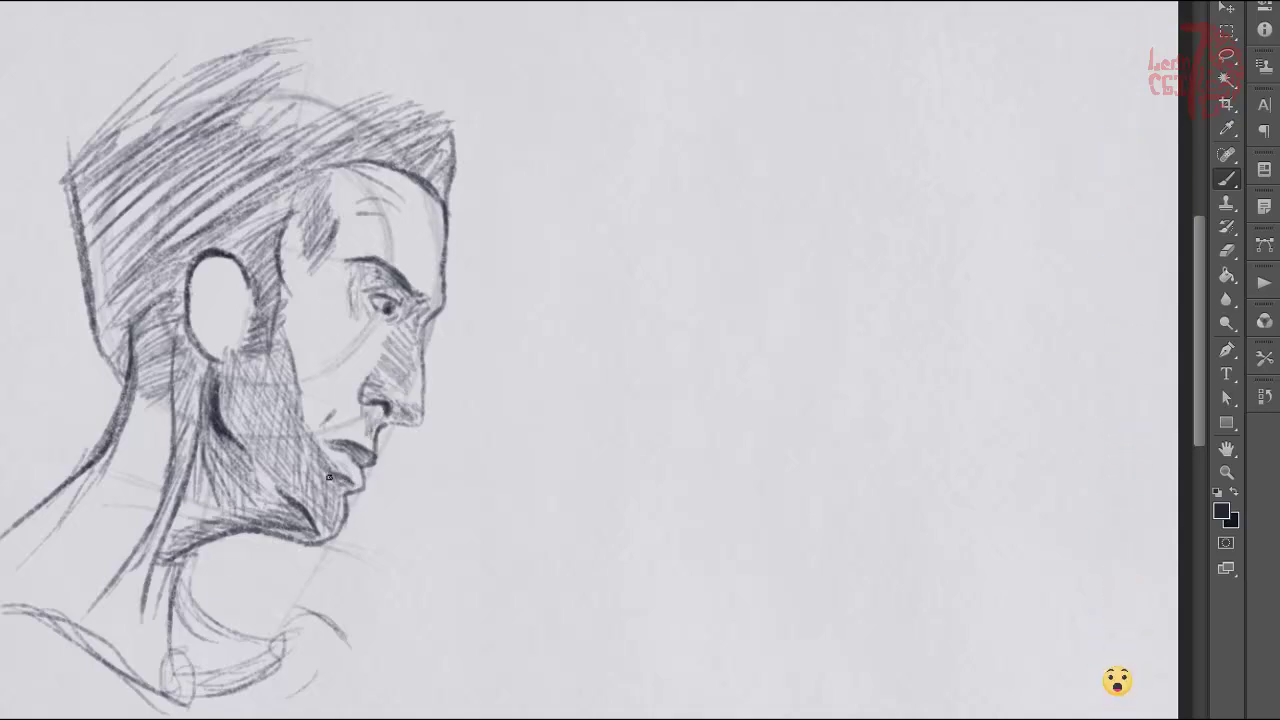
Darken the back-of-head hair and the shadow behind the ear, undoing a stray stroke
drag(203, 469, 232, 425)
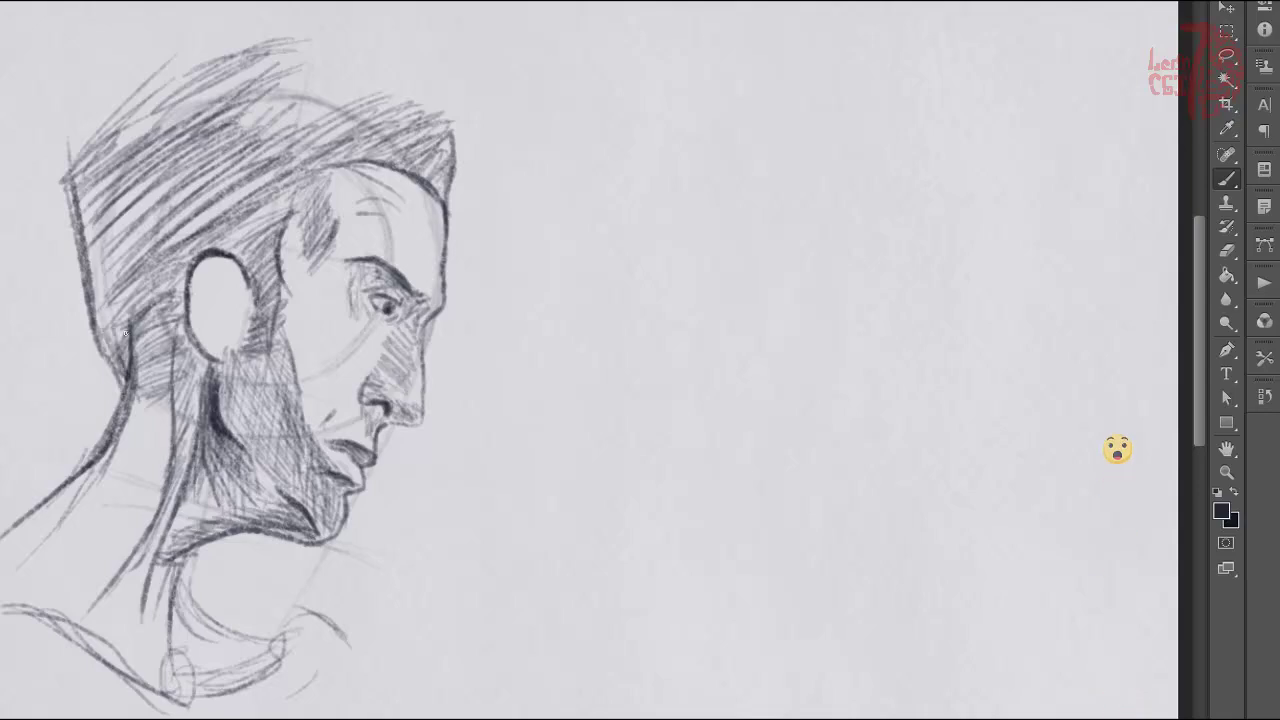
drag(125, 332, 90, 180)
drag(75, 235, 250, 155)
drag(90, 360, 145, 195)
mouse_move(285, 110)
mouse_down()
mouse_move(159, 208)
mouse_move(240, 95)
mouse_up()
drag(255, 175, 245, 290)
mouse_move(280, 240)
mouse_down()
mouse_move(263, 366)
mouse_move(255, 352)
mouse_up()
key(ctrl+z)
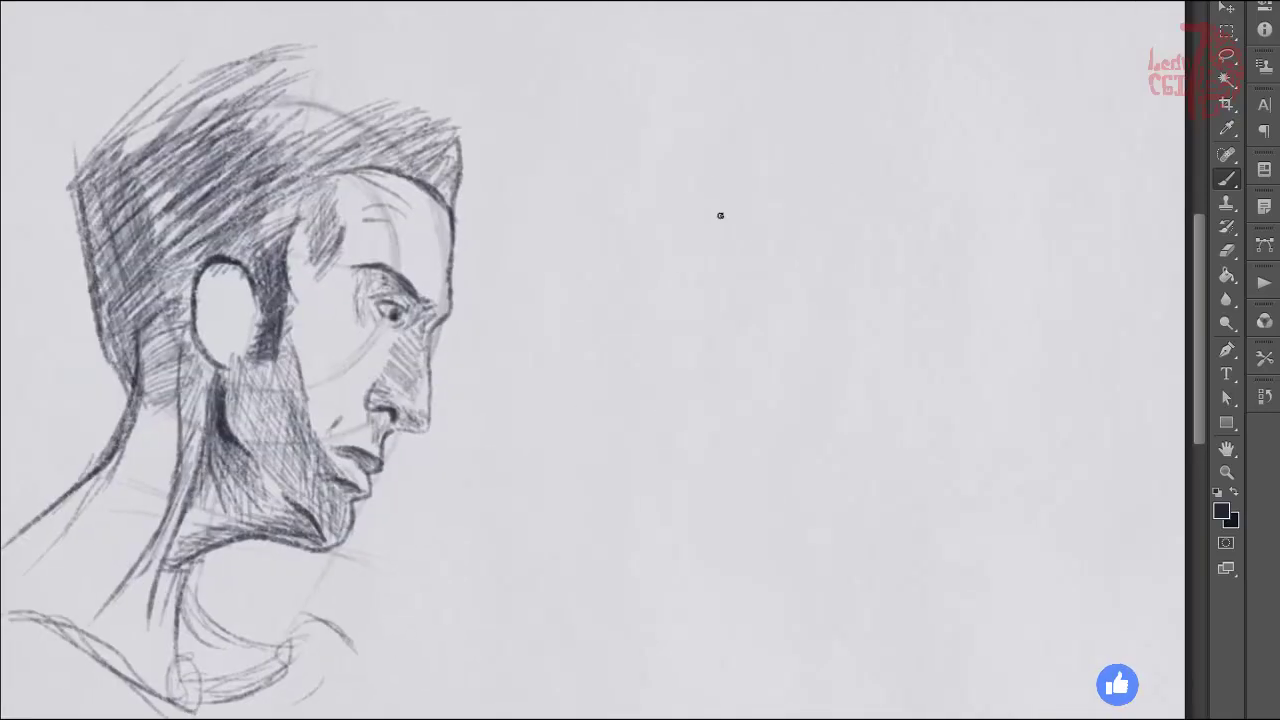
Draw a large circle for the right-hand head, diagonal guides, its jaw and chin, and an ear
mouse_move(796, 203)
mouse_down()
mouse_move(666, 403)
mouse_move(666, 320)
mouse_move(956, 532)
mouse_up()
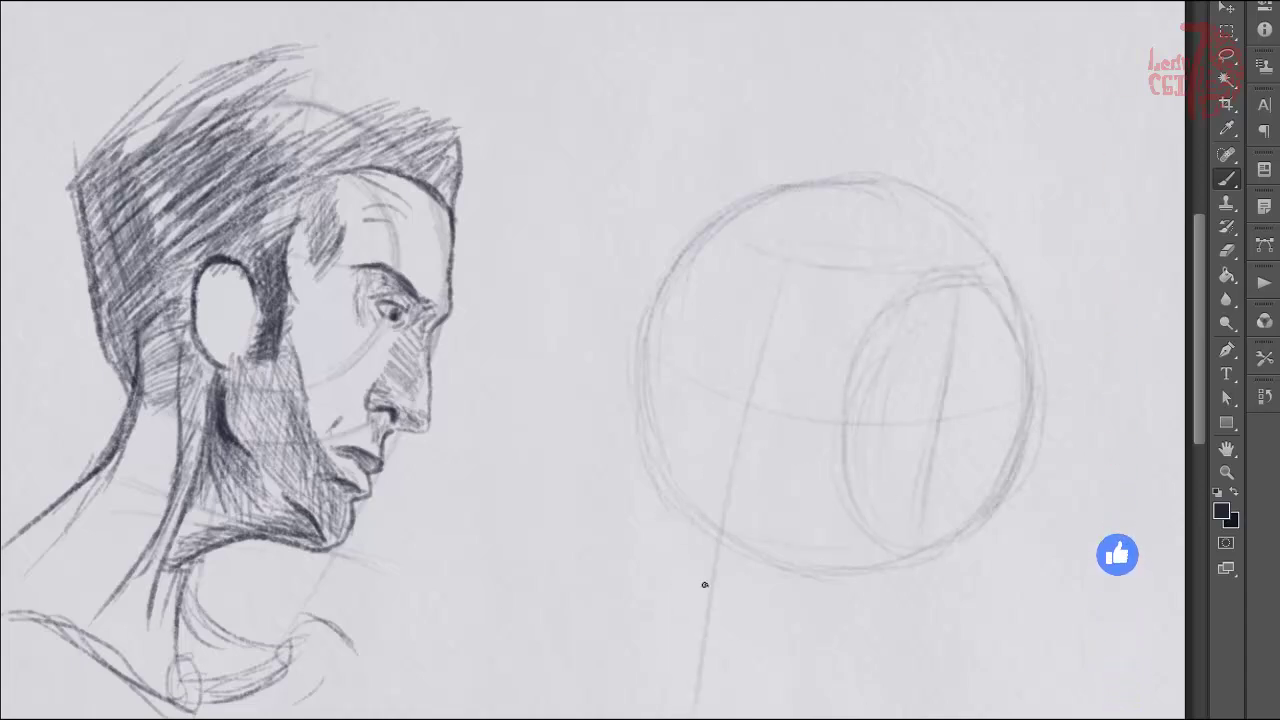
drag(780, 700, 600, 640)
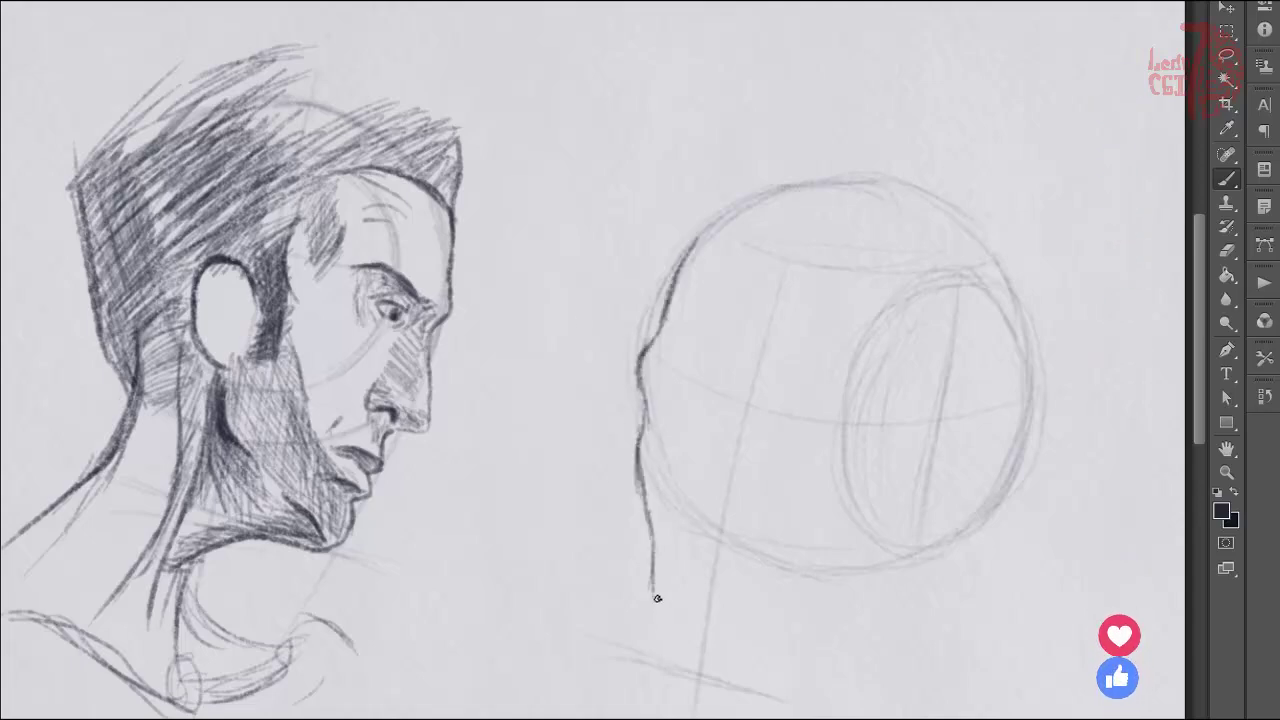
mouse_move(657, 598)
mouse_down()
mouse_move(728, 686)
mouse_move(857, 657)
mouse_move(905, 570)
mouse_up()
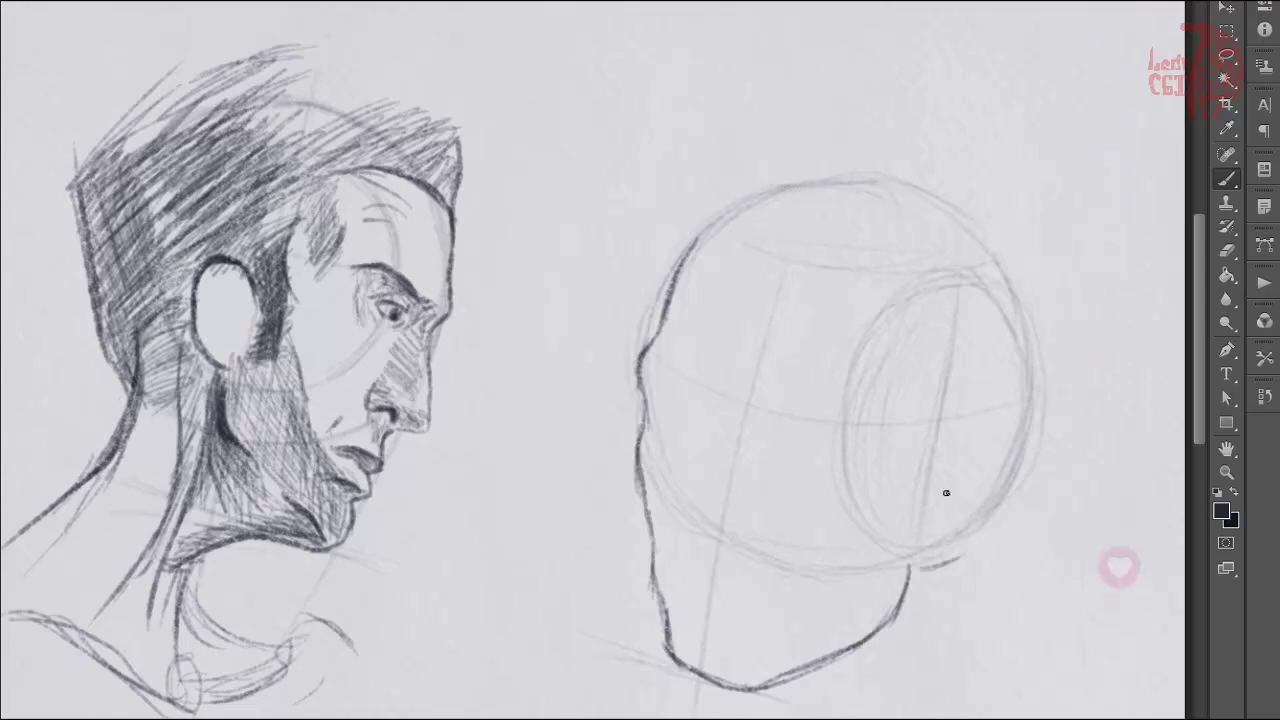
drag(928, 465, 918, 563)
Darken the ear rim, draw the eyebrow and shaded eye, darken the face edge, and start a new circle
drag(912, 495, 995, 452)
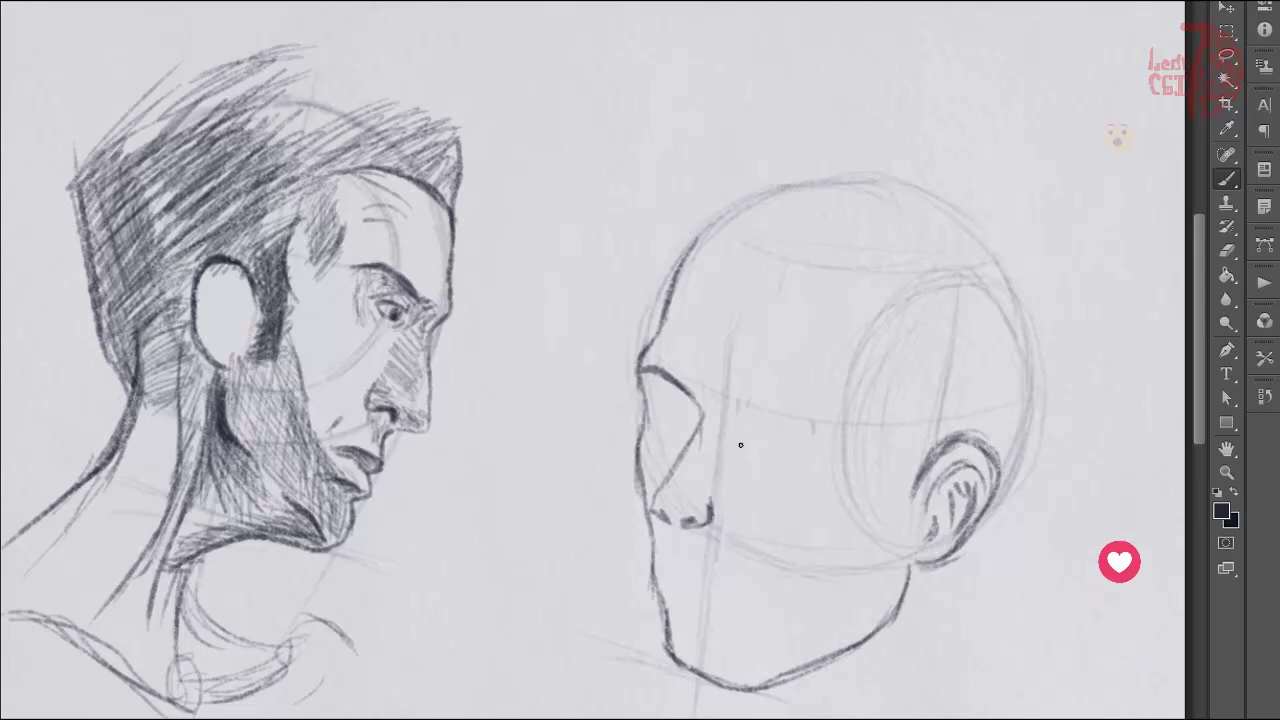
drag(745, 418, 818, 436)
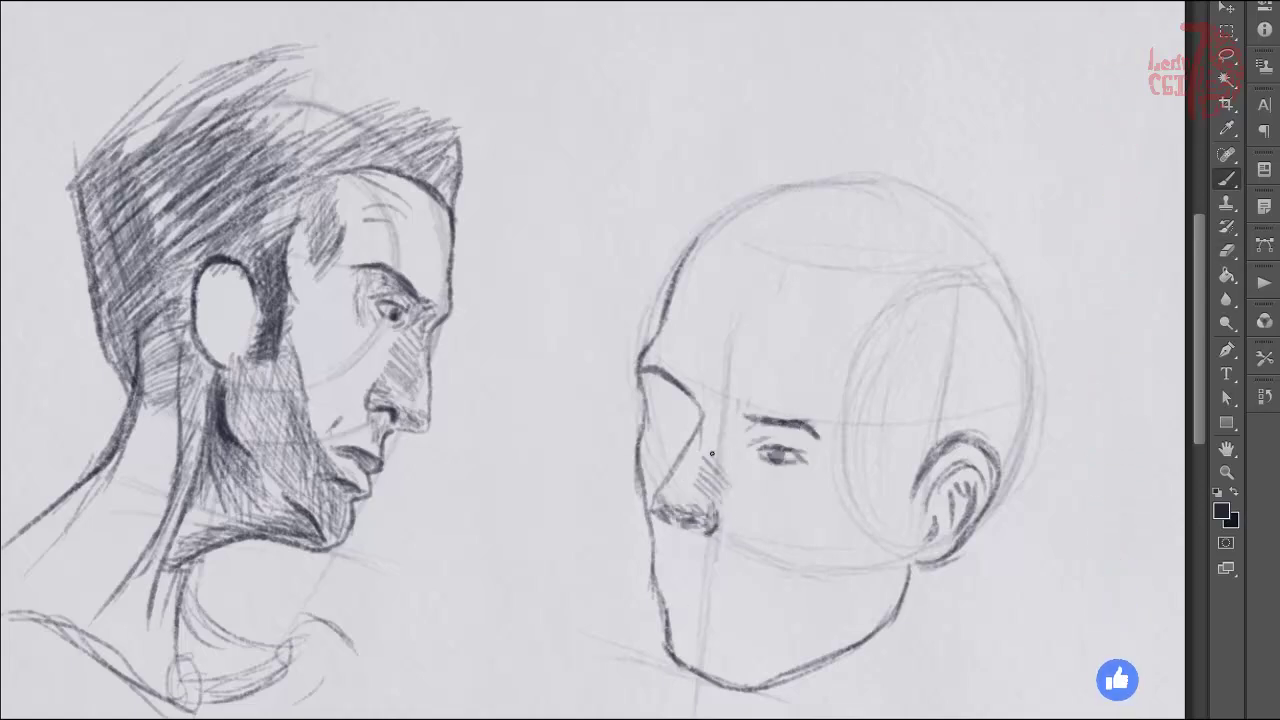
drag(784, 437, 758, 448)
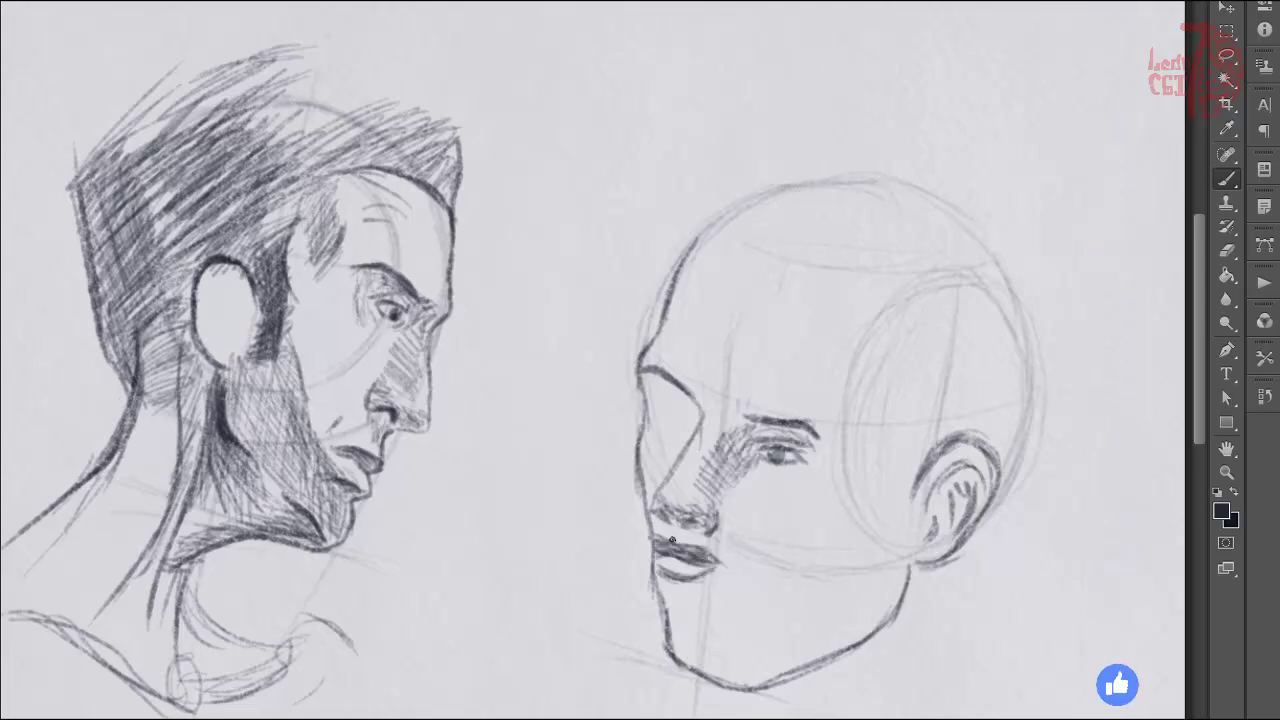
drag(806, 442, 758, 452)
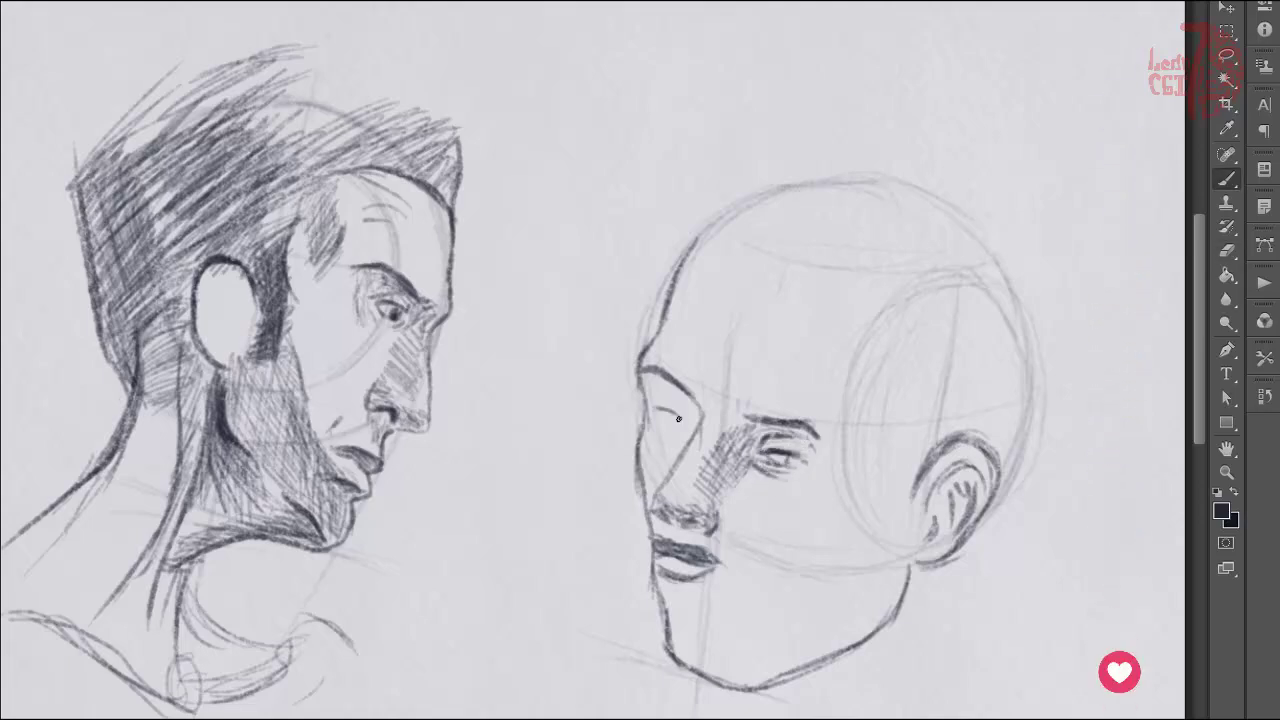
drag(772, 471, 782, 458)
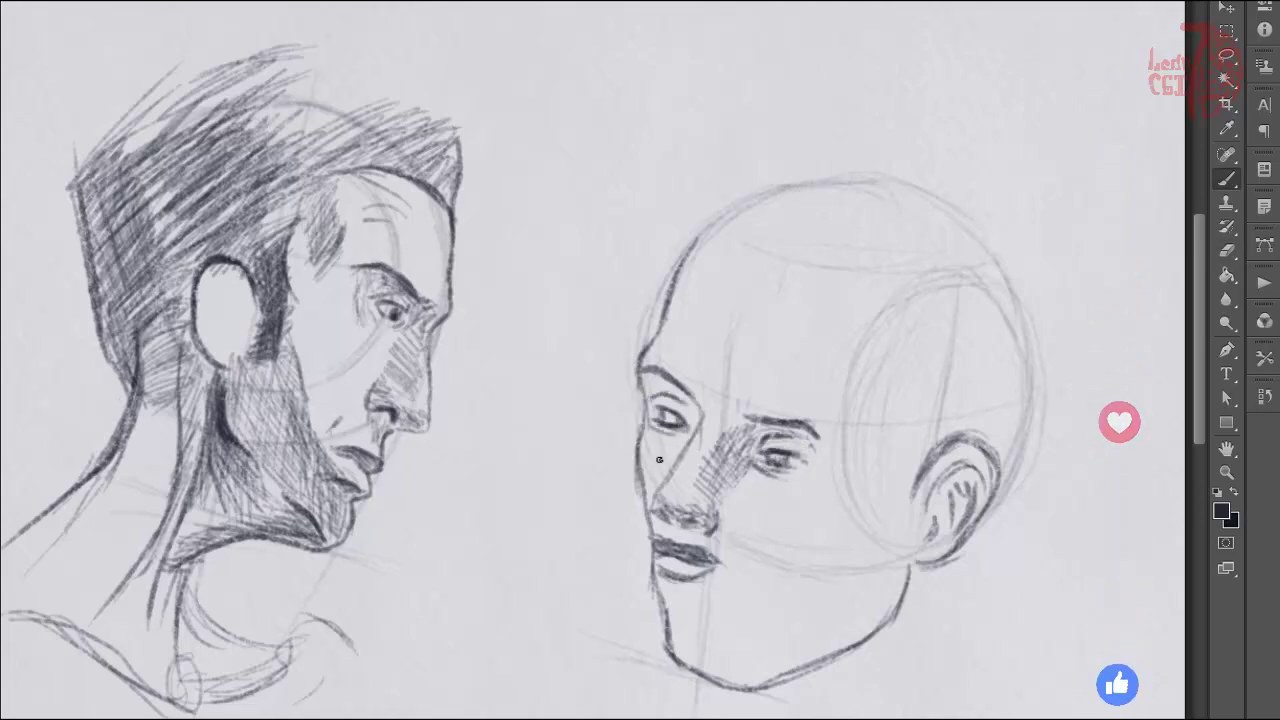
drag(645, 420, 640, 487)
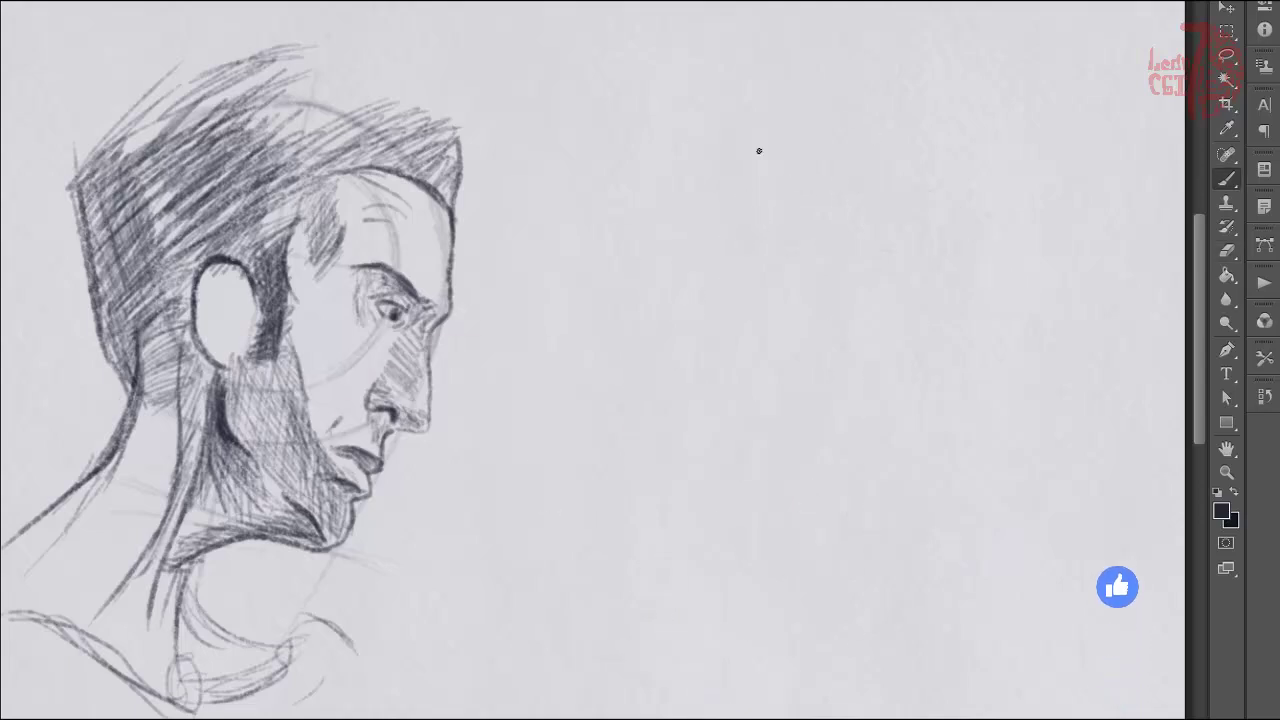
mouse_move(658, 232)
mouse_down()
mouse_move(834, 157)
mouse_move(986, 340)
mouse_move(690, 424)
mouse_up()
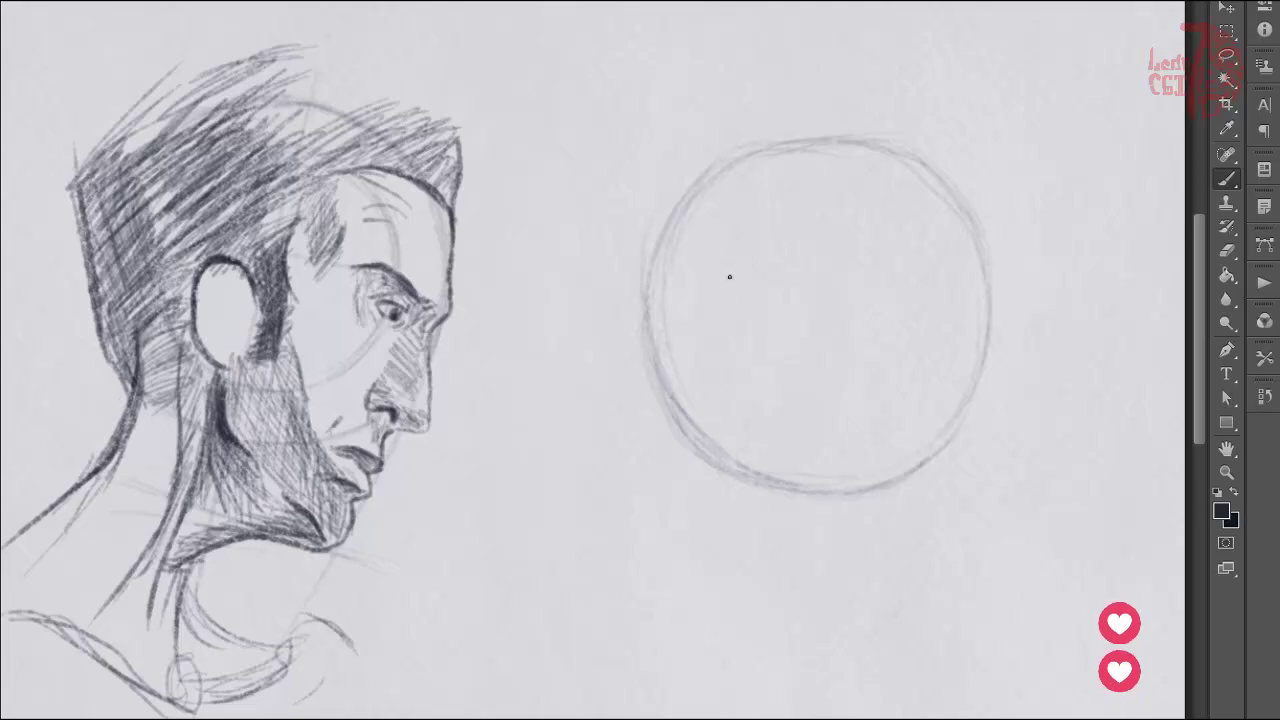
Add vertical and diagonal guides through the circle and a box front edge and base
drag(733, 250, 685, 630)
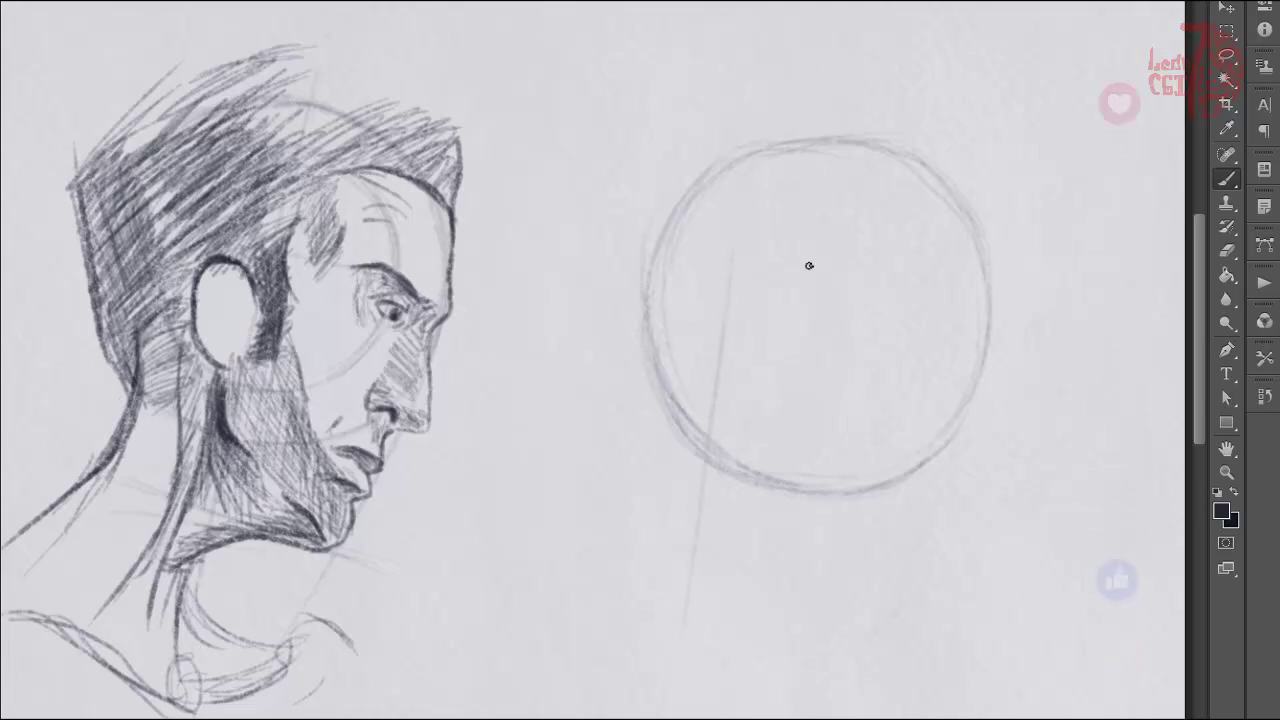
drag(665, 222, 965, 325)
drag(629, 234, 625, 608)
drag(590, 585, 870, 695)
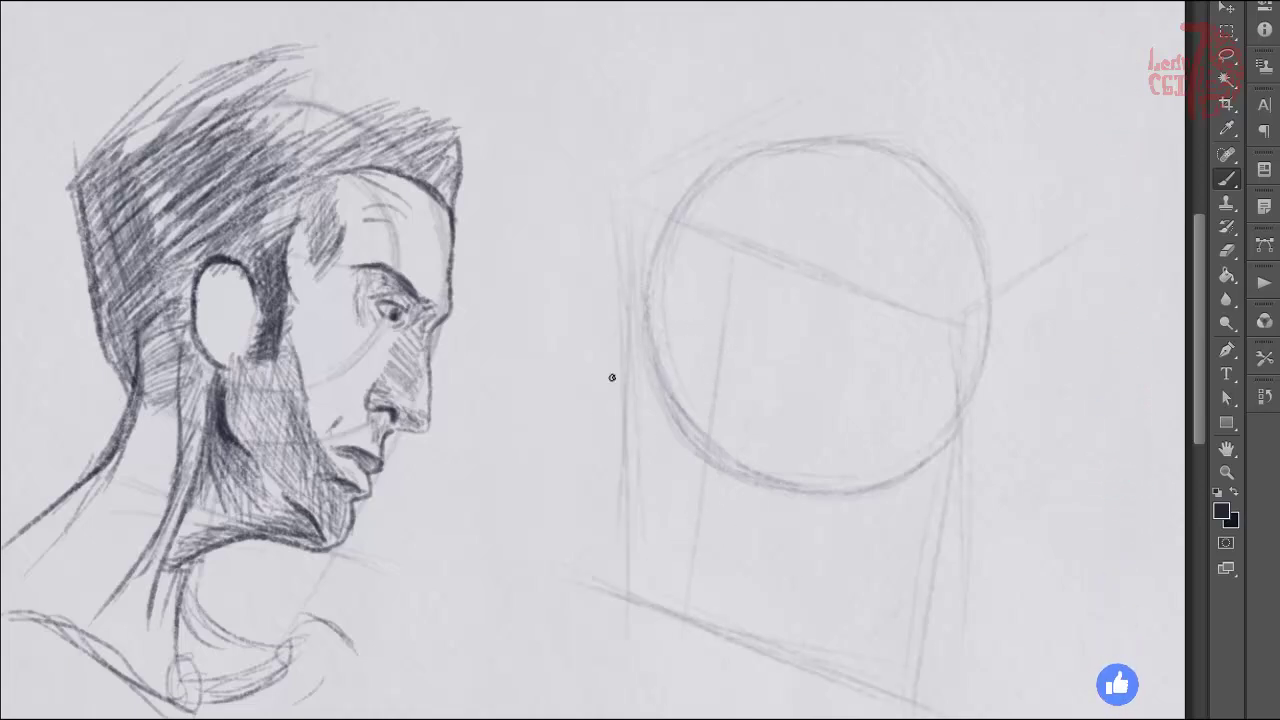
key(ctrl+z)
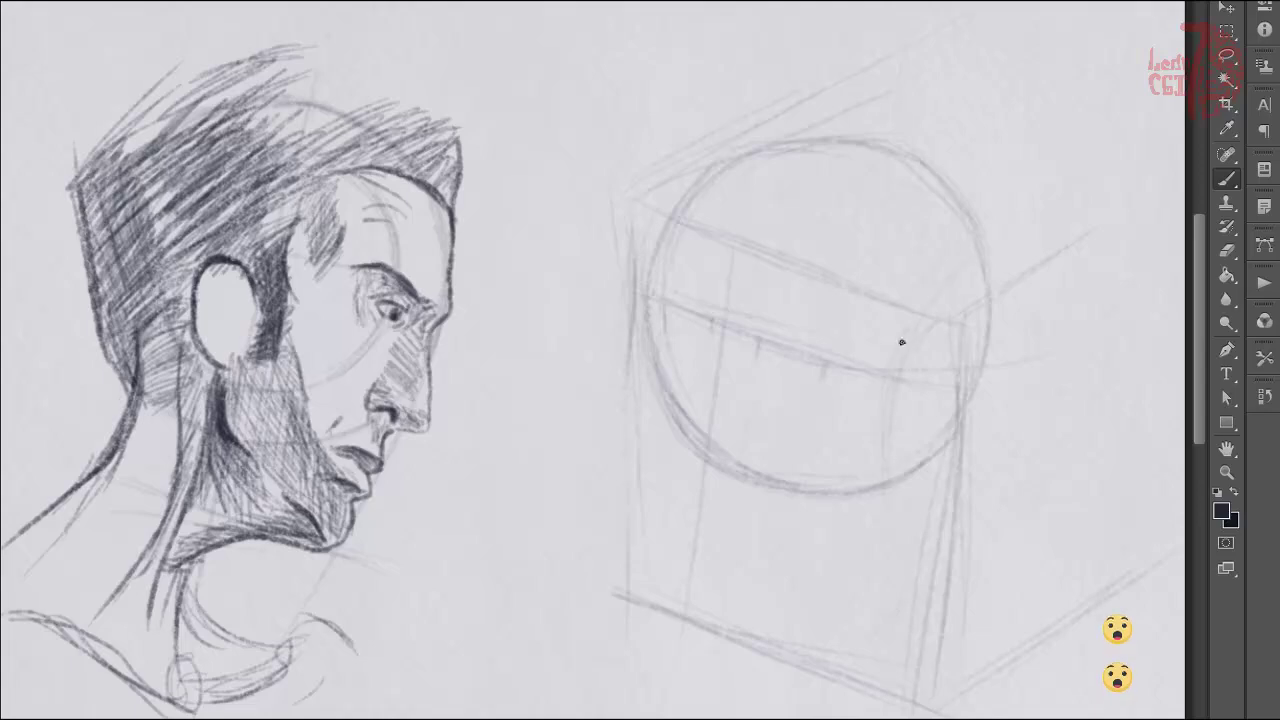
Redraw the box base, sketch an ellipse on its right side, and mark the brow
drag(646, 420, 852, 494)
drag(628, 540, 910, 665)
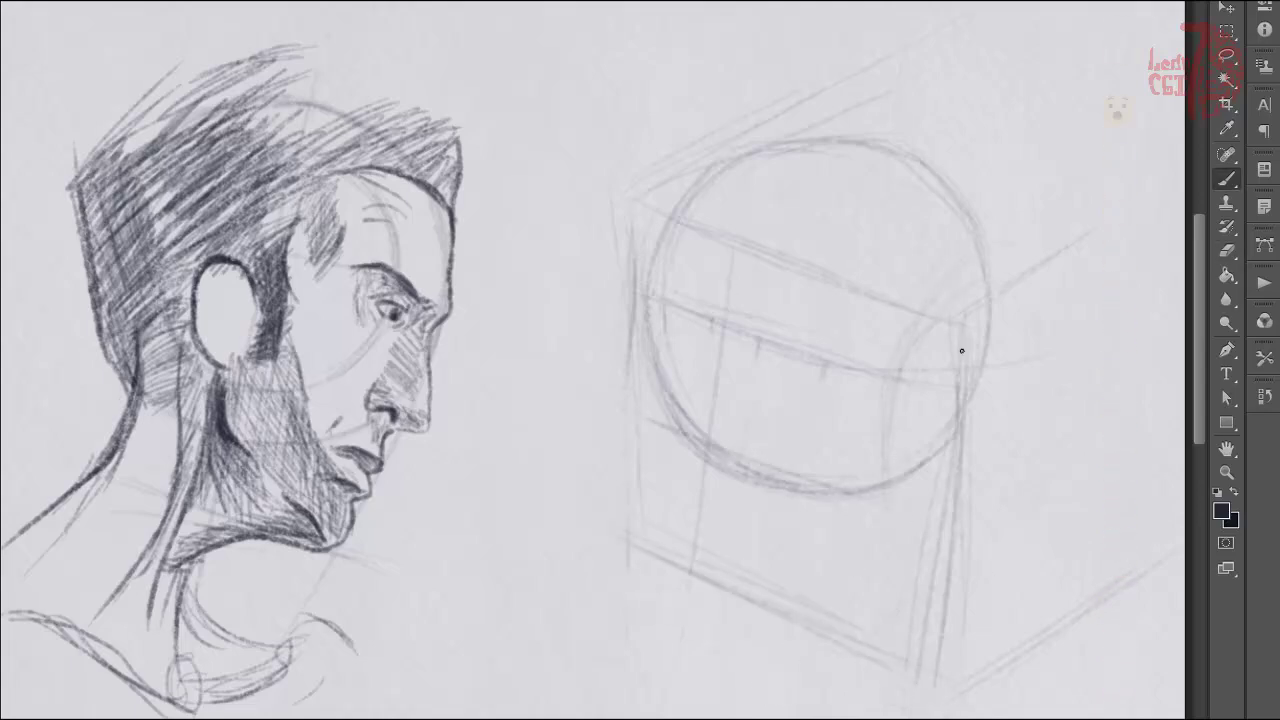
mouse_move(962, 350)
mouse_down()
mouse_move(980, 300)
mouse_move(1023, 351)
mouse_move(991, 357)
mouse_move(865, 463)
mouse_up()
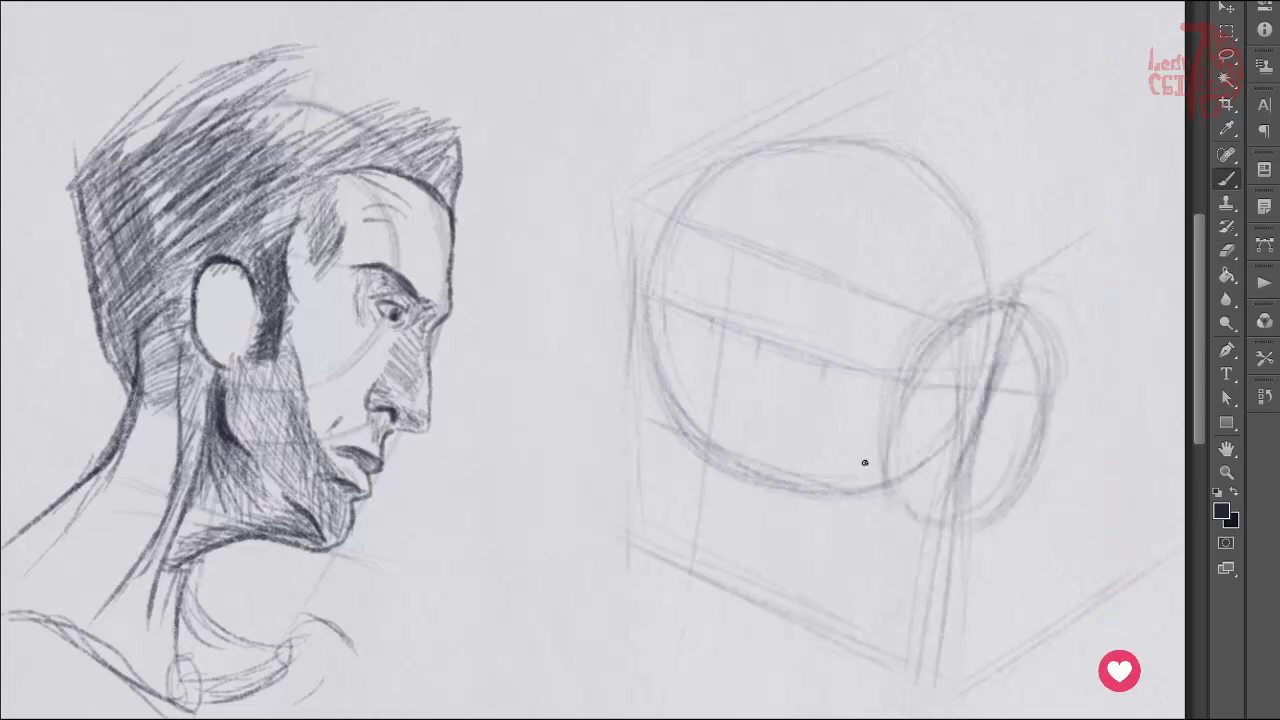
mouse_move(762, 344)
mouse_down()
mouse_move(822, 356)
mouse_move(766, 380)
mouse_move(787, 393)
mouse_up()
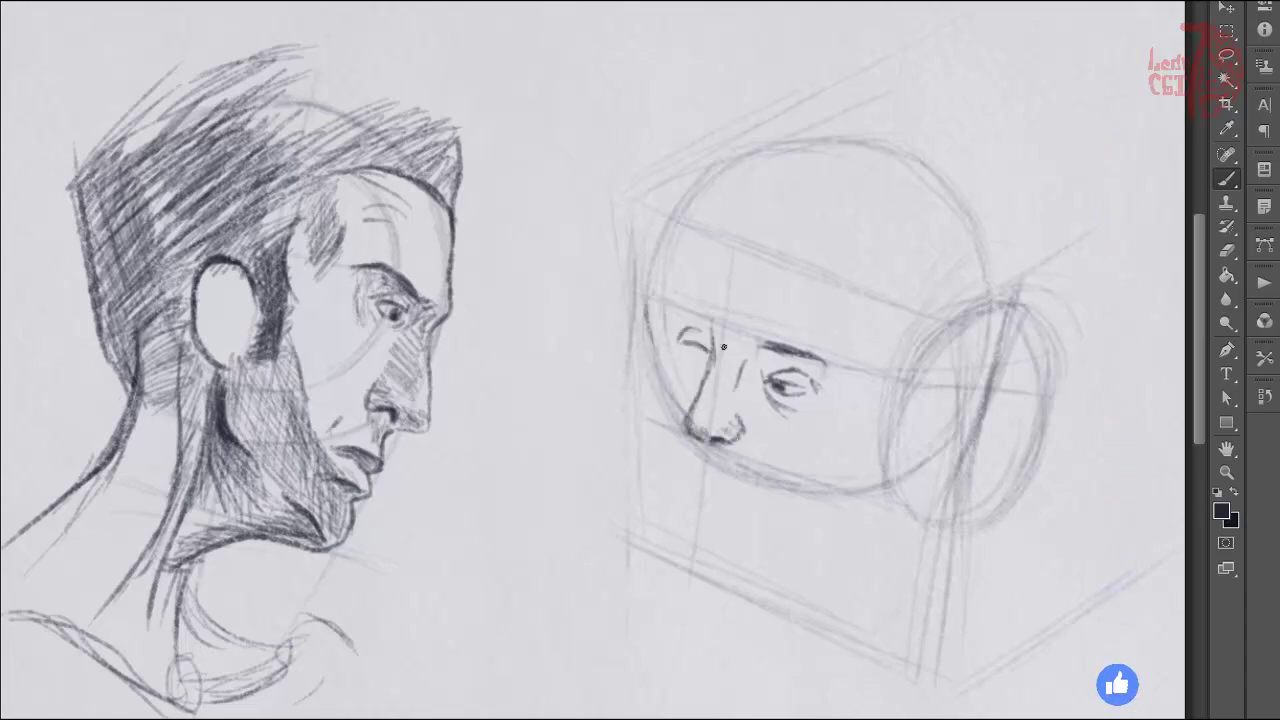
Finish the left eye and draw the left side of the face down to the jaw
drag(682, 348, 708, 350)
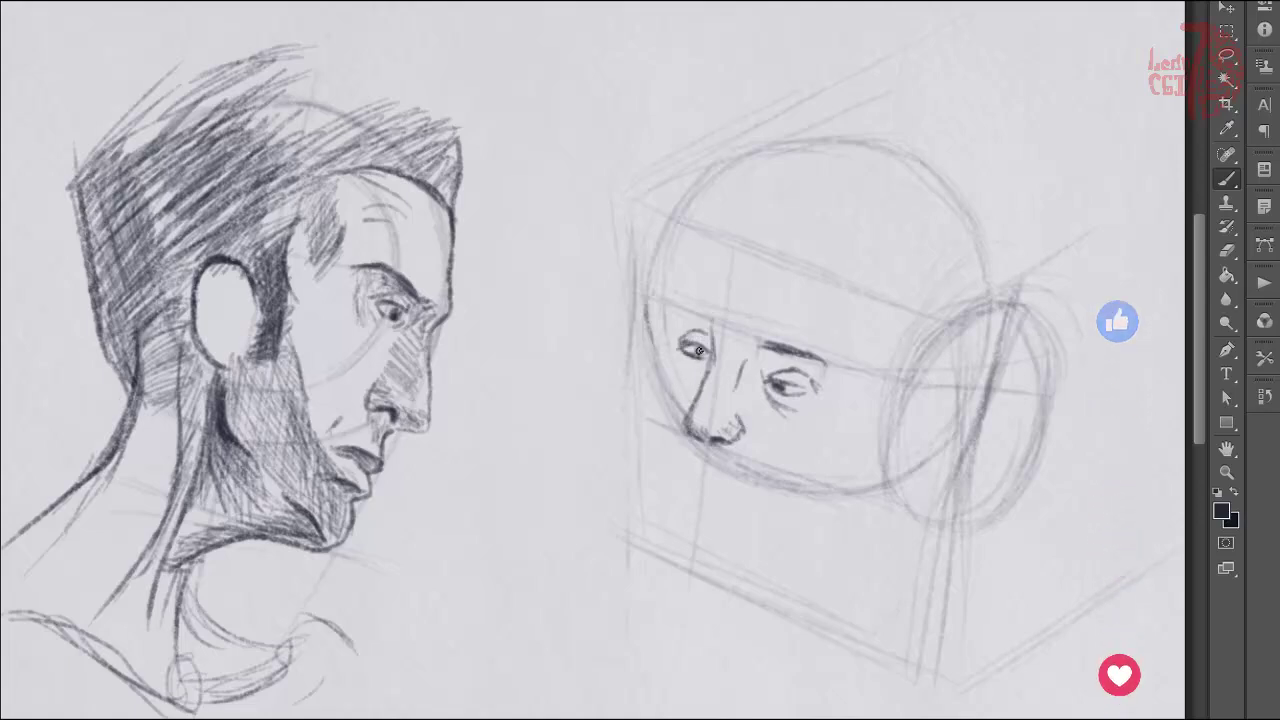
key(e)
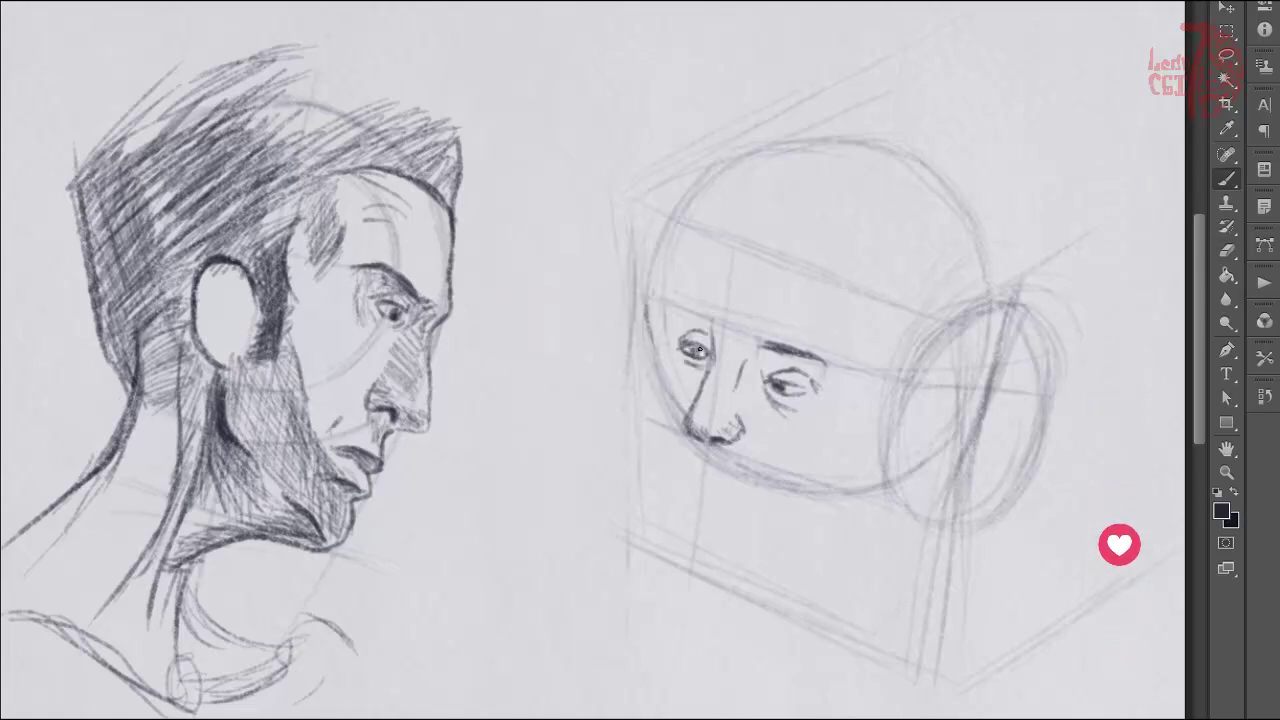
key(b)
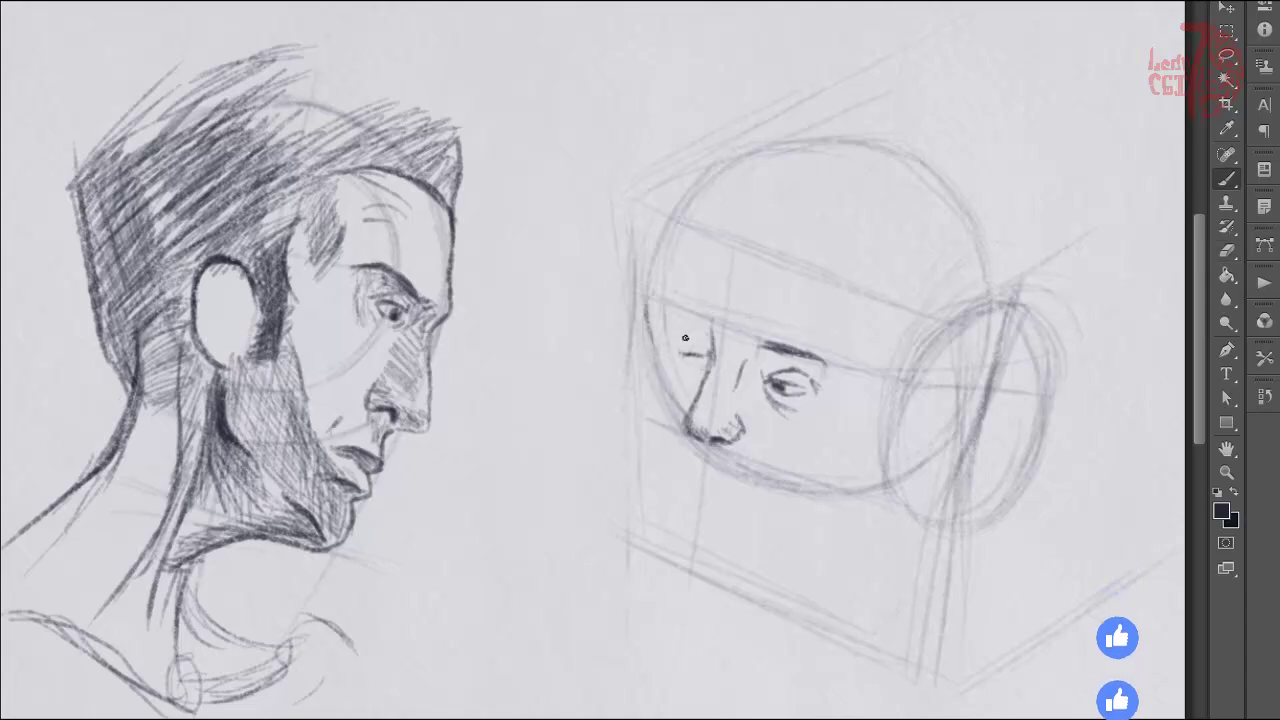
mouse_move(655, 318)
mouse_down()
mouse_move(678, 368)
mouse_move(674, 446)
mouse_up()
drag(666, 402, 691, 542)
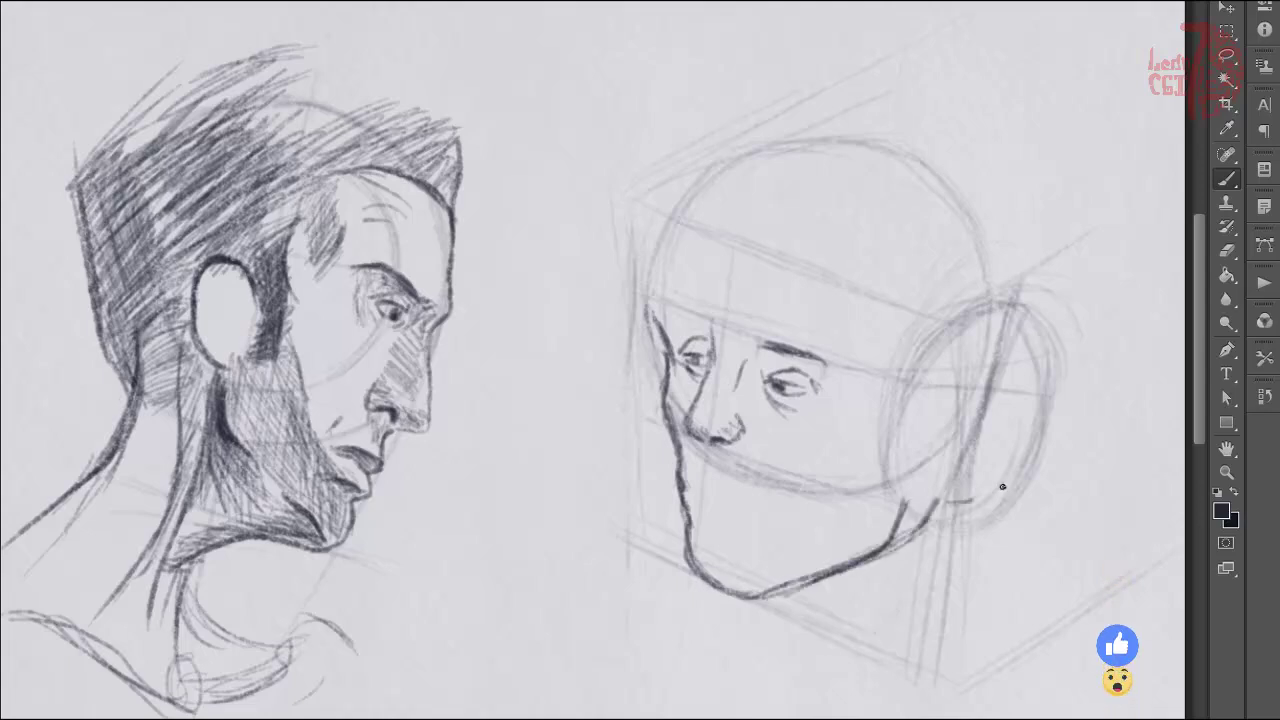
Draw the ear, redraw the face edge up to the forehead, and shade the nose and cheek
drag(1002, 487, 973, 403)
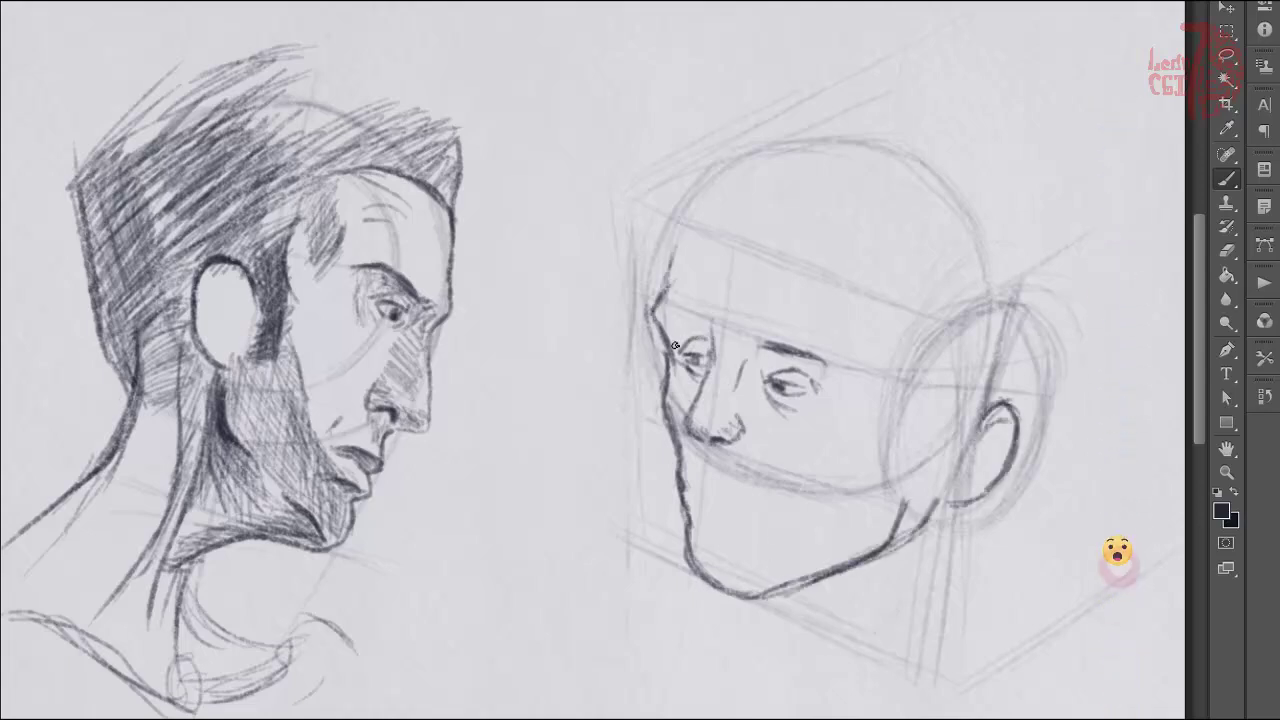
drag(660, 330, 690, 195)
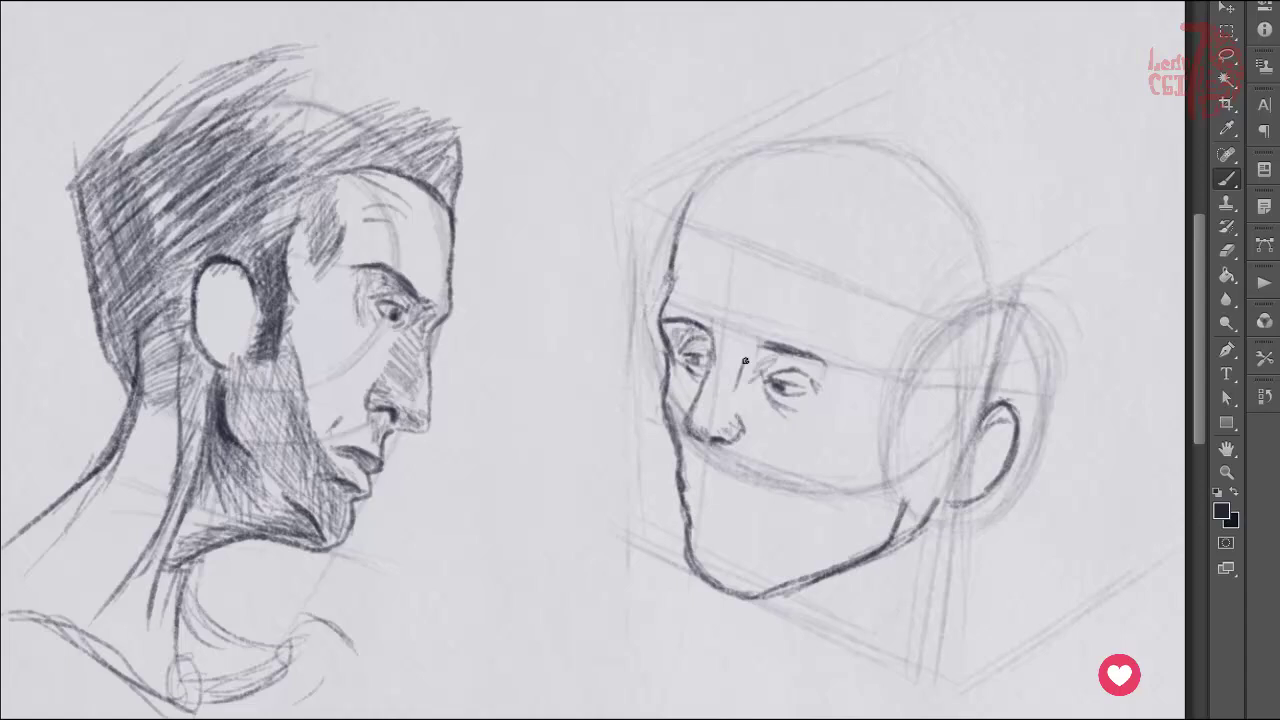
mouse_move(741, 424)
mouse_down()
mouse_move(728, 386)
mouse_move(745, 356)
mouse_up()
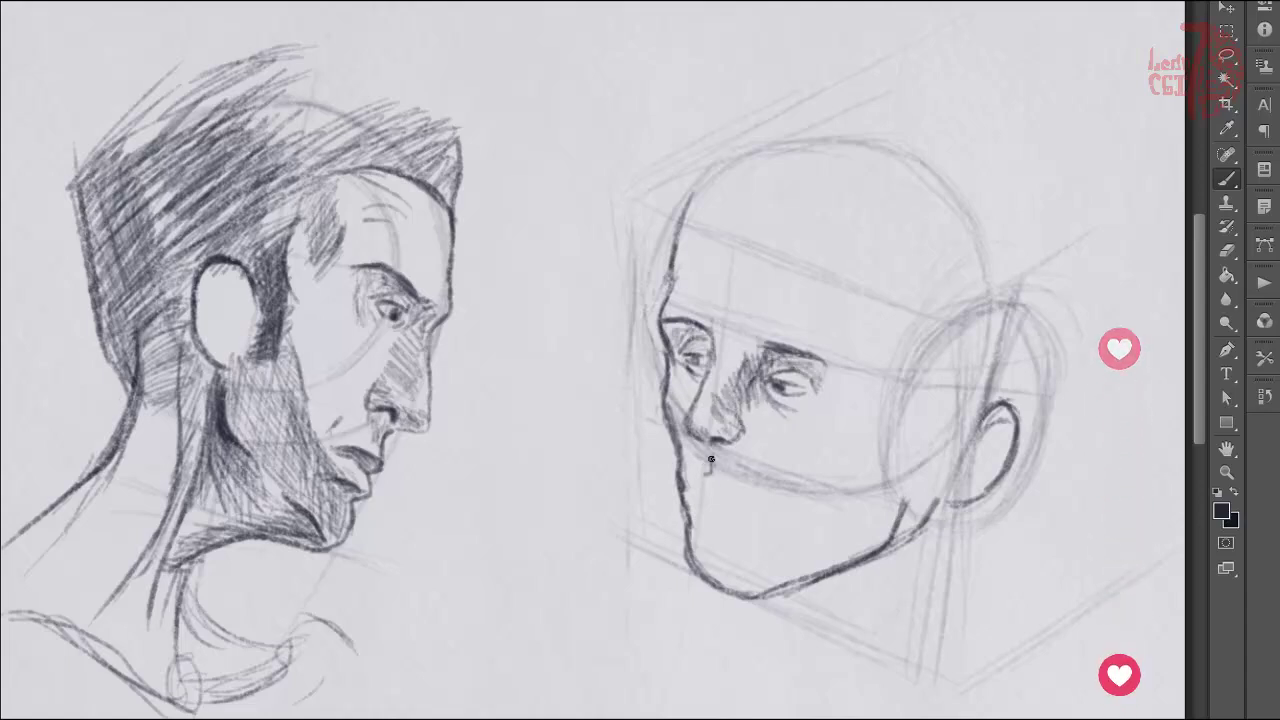
drag(692, 474, 710, 512)
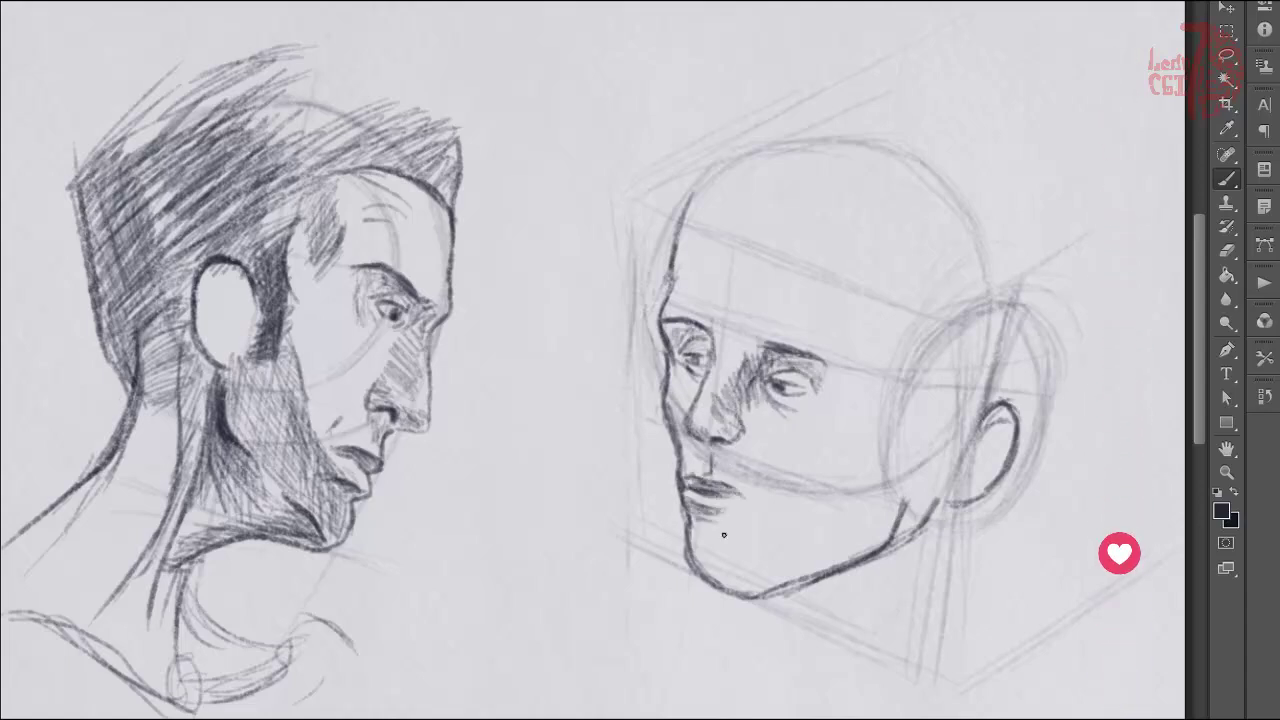
Hatch the beard along the jaw and darken the chin and cheek shading
key(e)
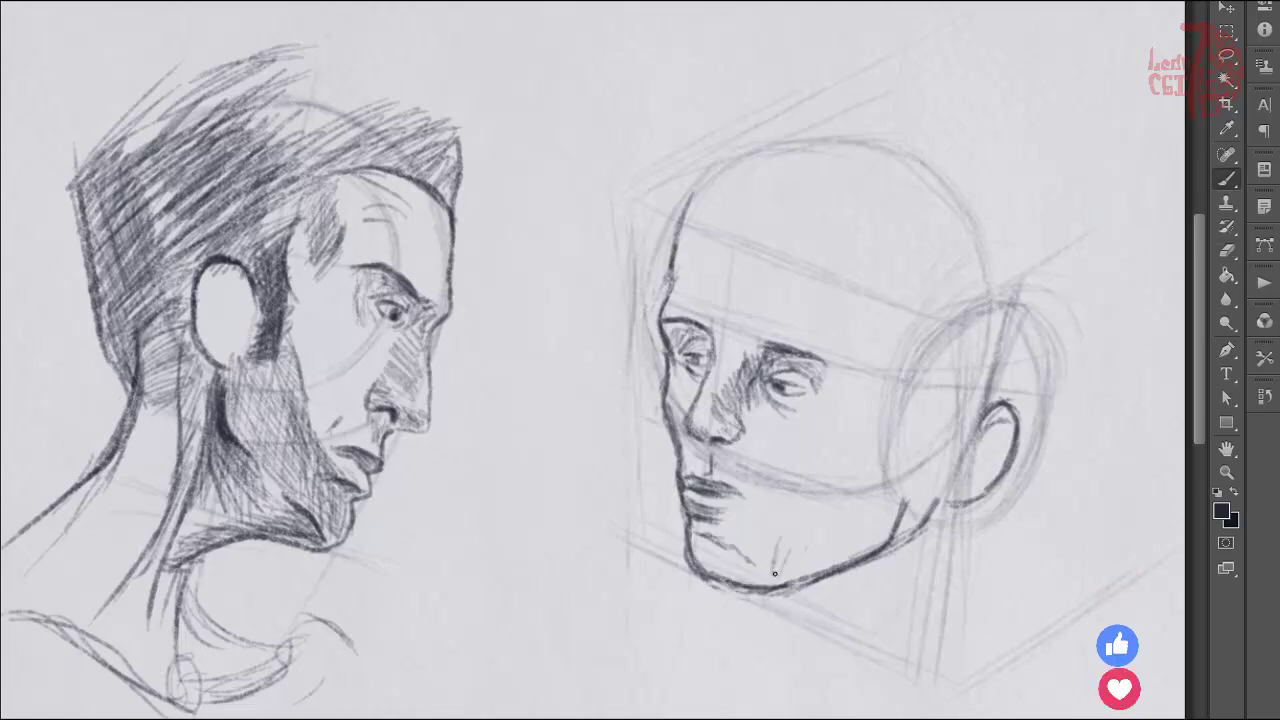
drag(774, 573, 845, 500)
drag(868, 420, 800, 487)
drag(851, 400, 855, 340)
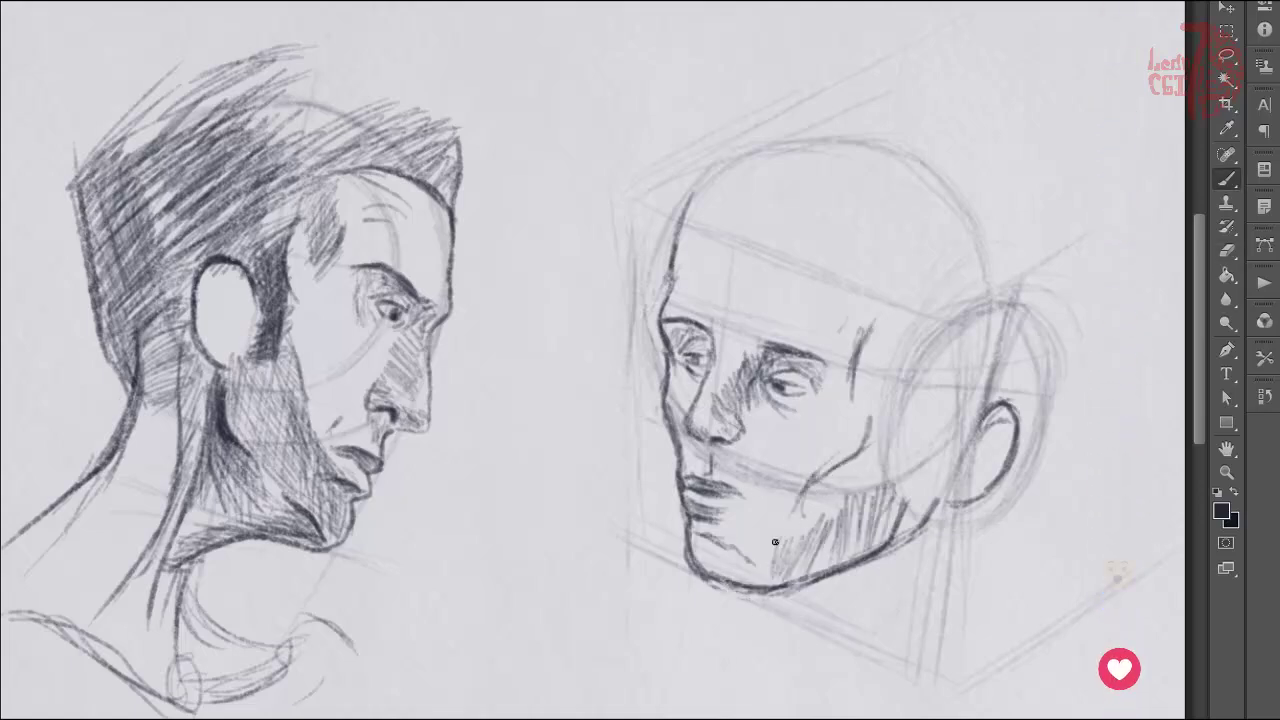
mouse_move(700, 545)
mouse_down()
mouse_move(770, 582)
mouse_move(878, 436)
mouse_up()
drag(962, 502, 929, 438)
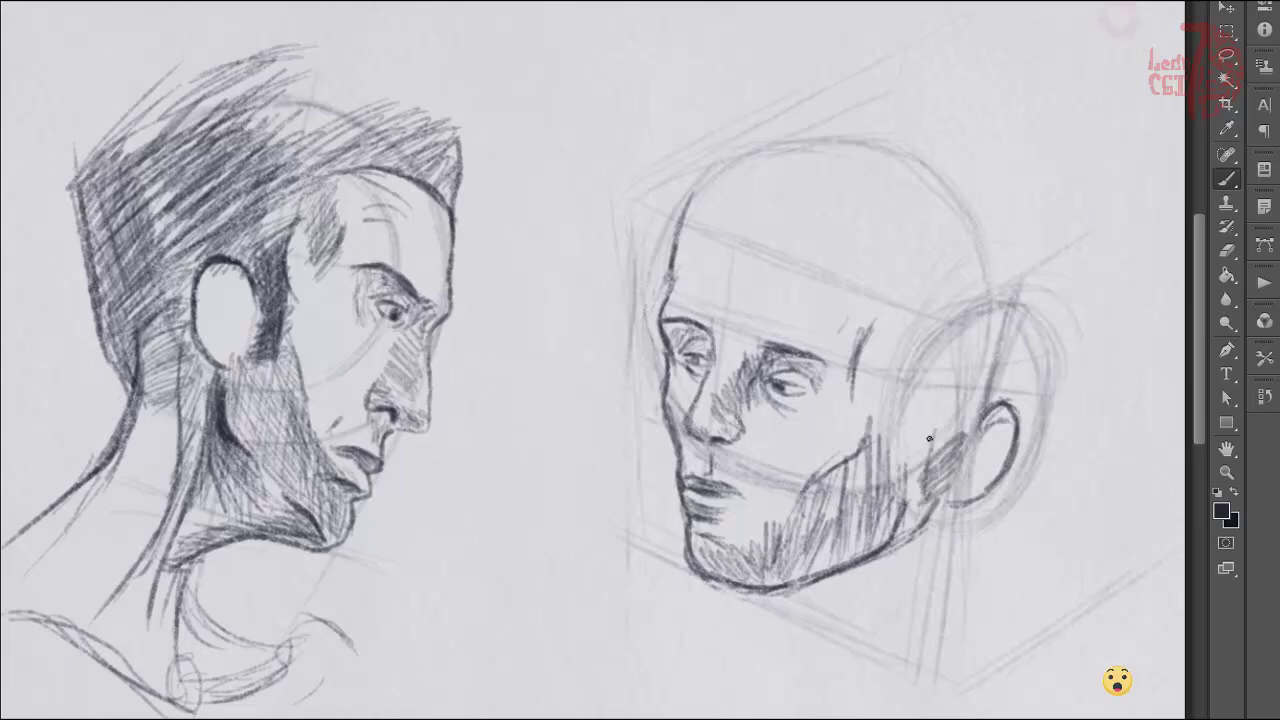
Draw the forehead hairline, hatch hair behind the ear and darken the back-of-head contour
drag(820, 272, 705, 228)
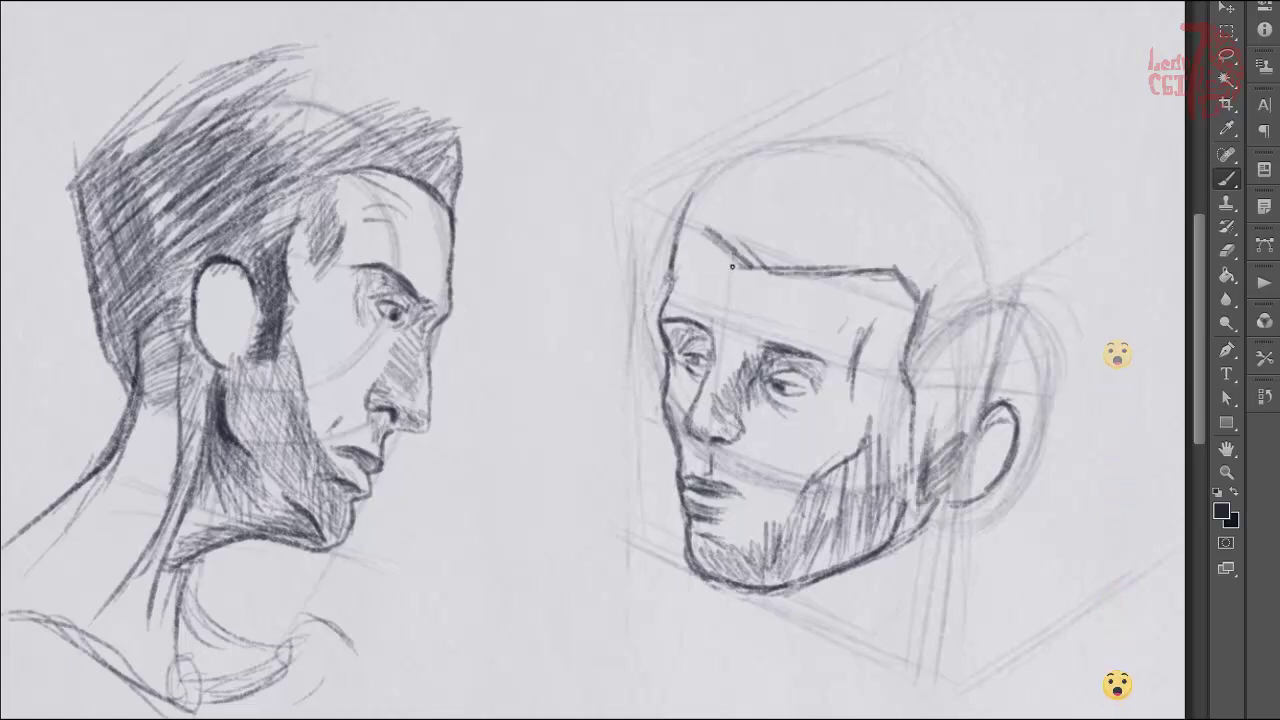
mouse_move(920, 500)
mouse_down()
mouse_move(970, 415)
mouse_move(1020, 258)
mouse_up()
drag(915, 340, 995, 210)
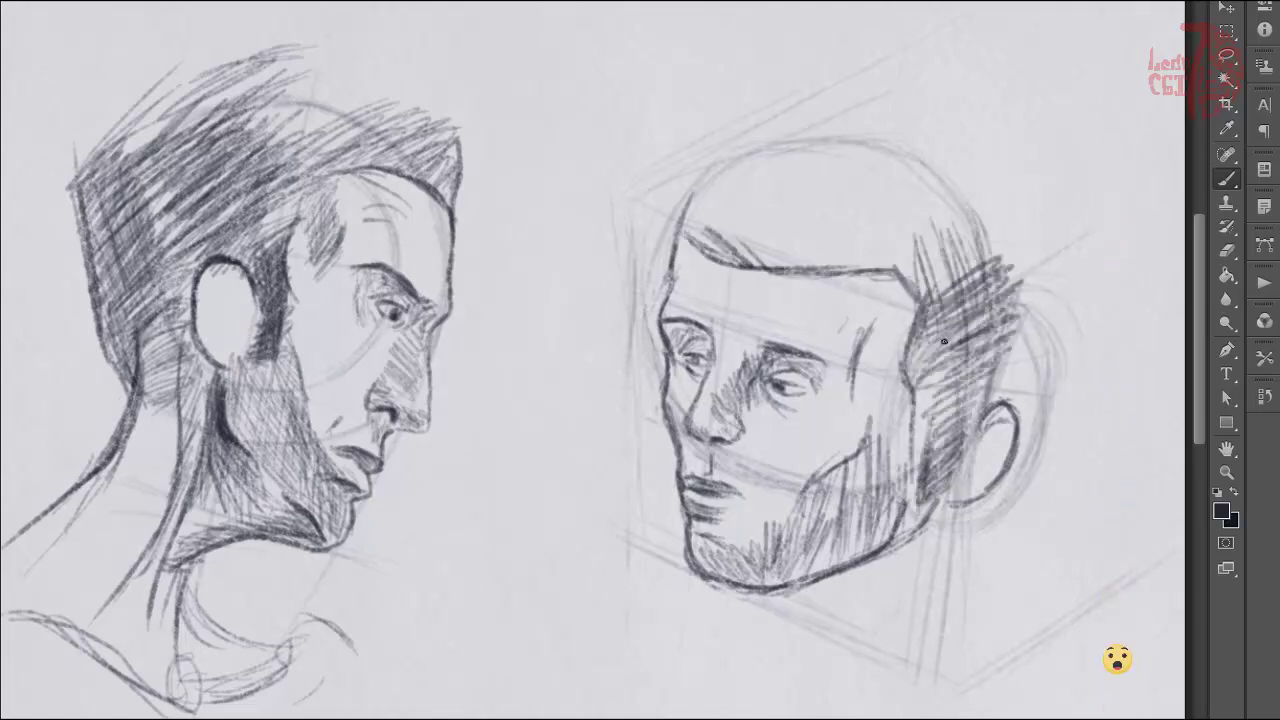
mouse_move(920, 450)
mouse_down()
mouse_move(1004, 377)
mouse_move(1030, 410)
mouse_up()
drag(1000, 235, 1032, 400)
drag(965, 345, 905, 505)
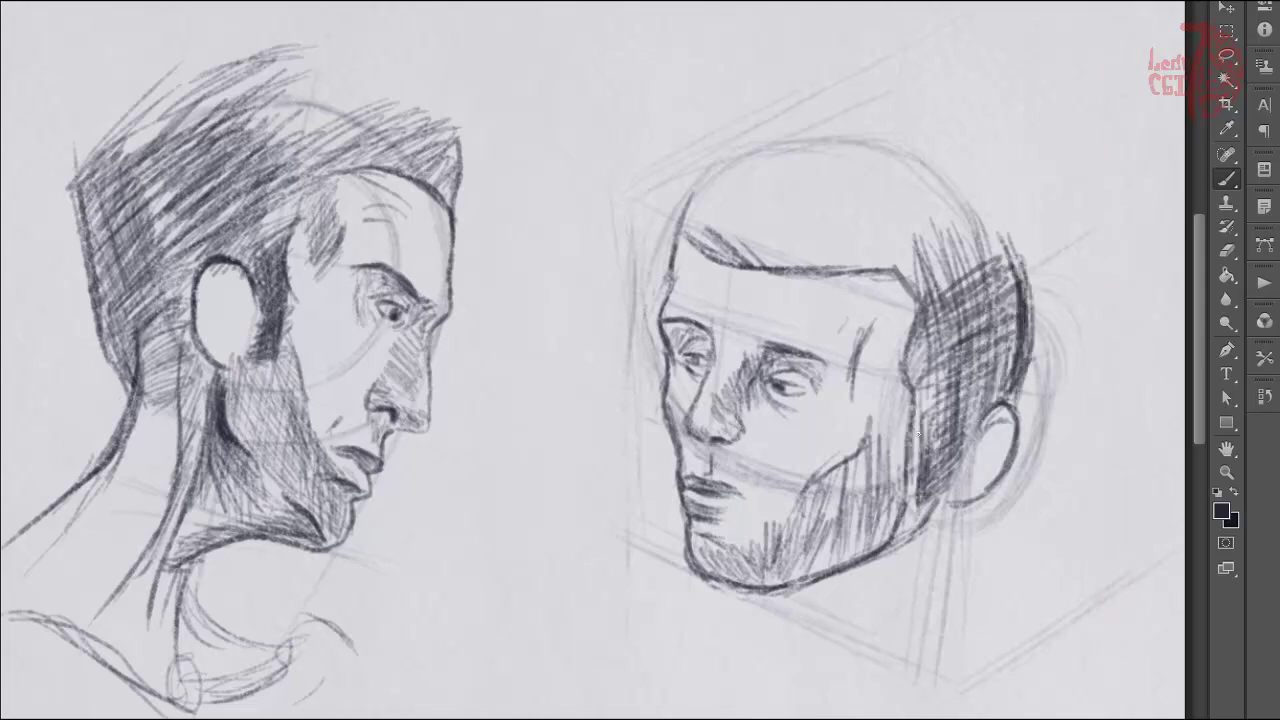
drag(1000, 250, 910, 518)
Erase stray pencil marks and hatch hair across the top of the head
key(e)
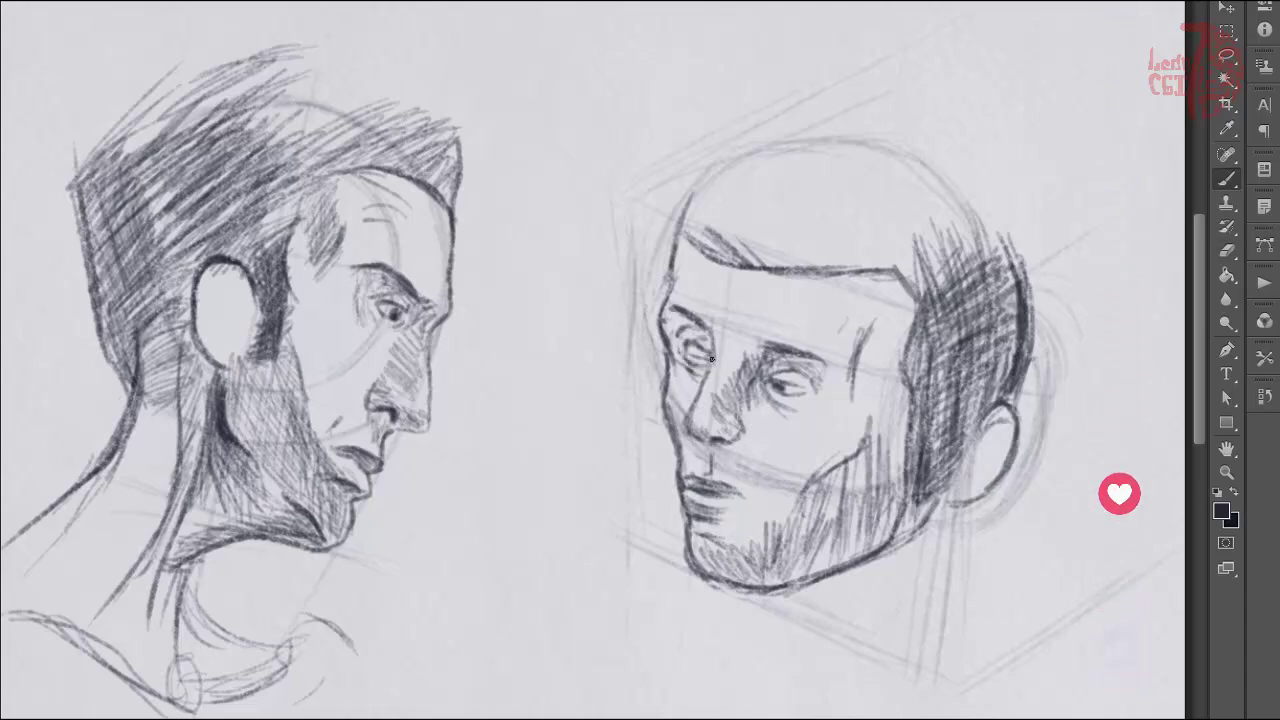
key(e)
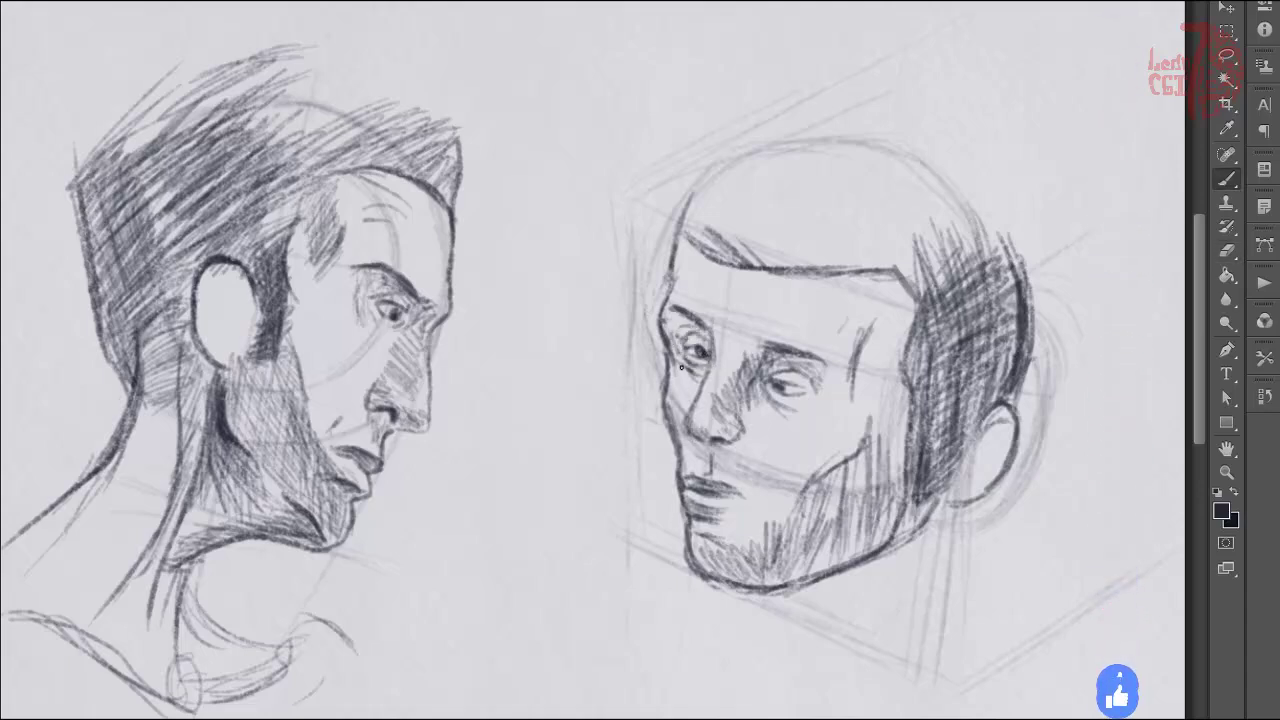
key(e)
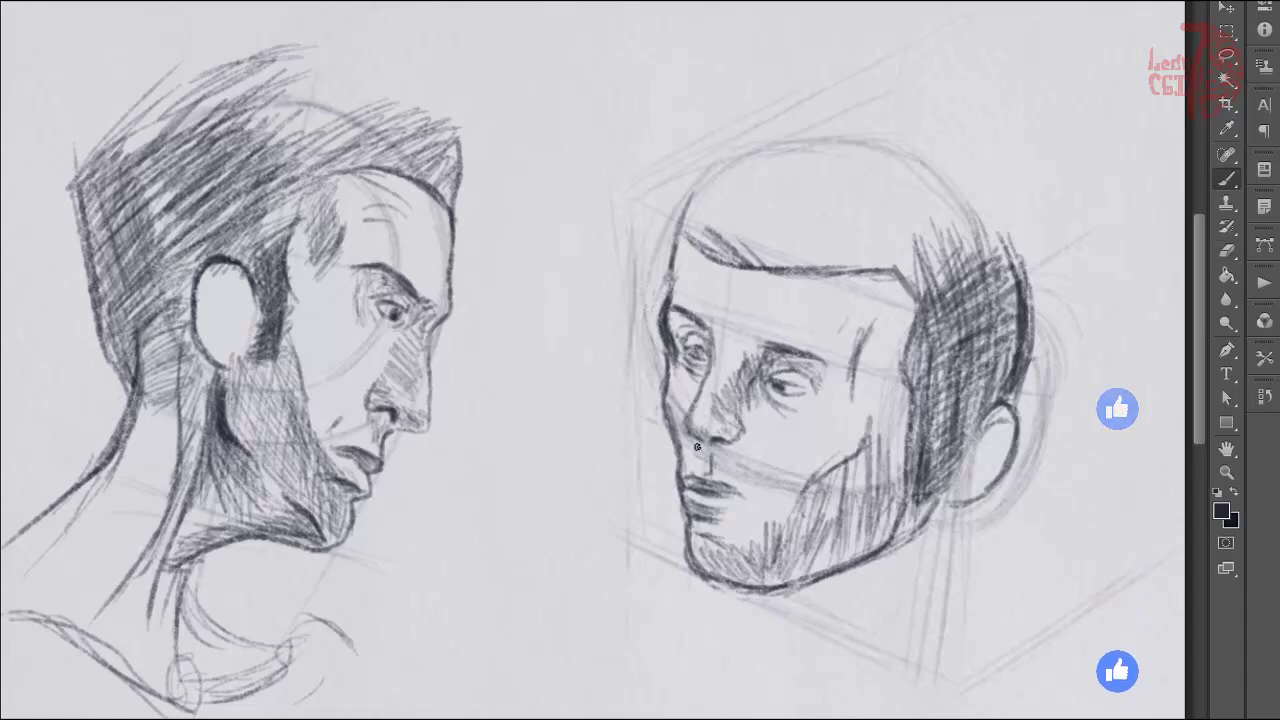
key(b)
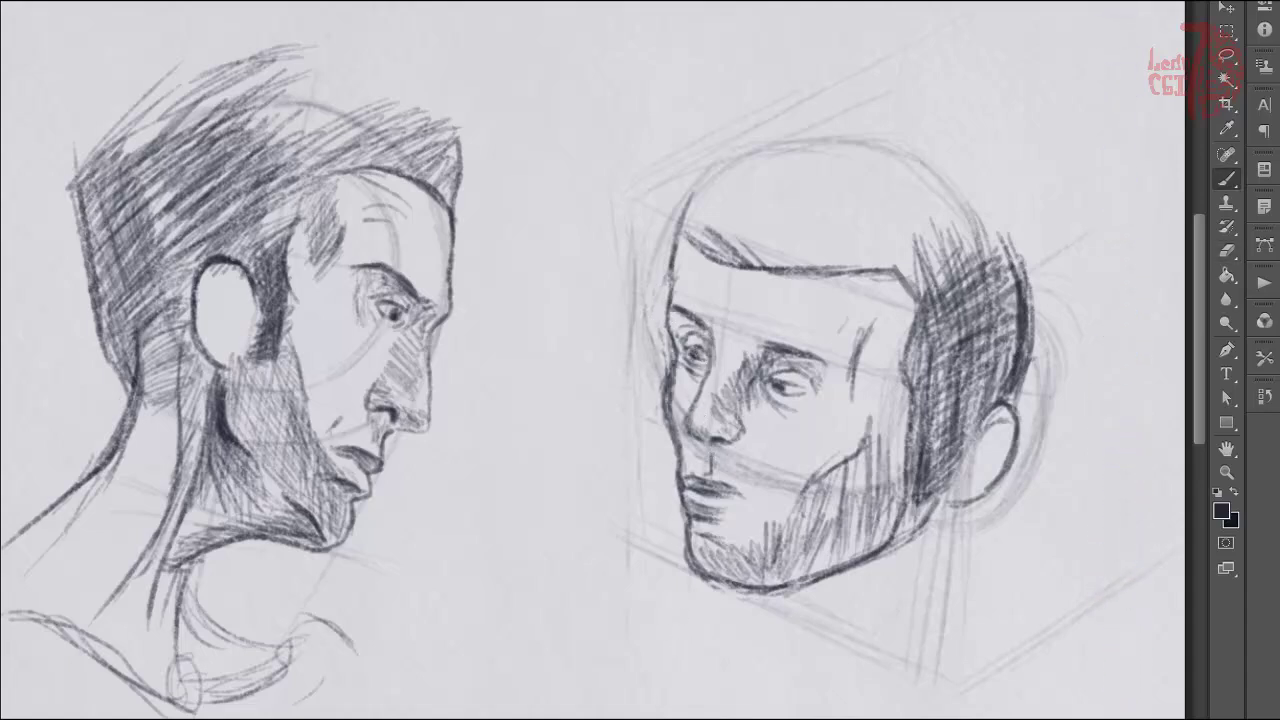
mouse_move(913, 283)
mouse_down()
mouse_move(851, 134)
mouse_move(834, 143)
mouse_move(1025, 362)
mouse_up()
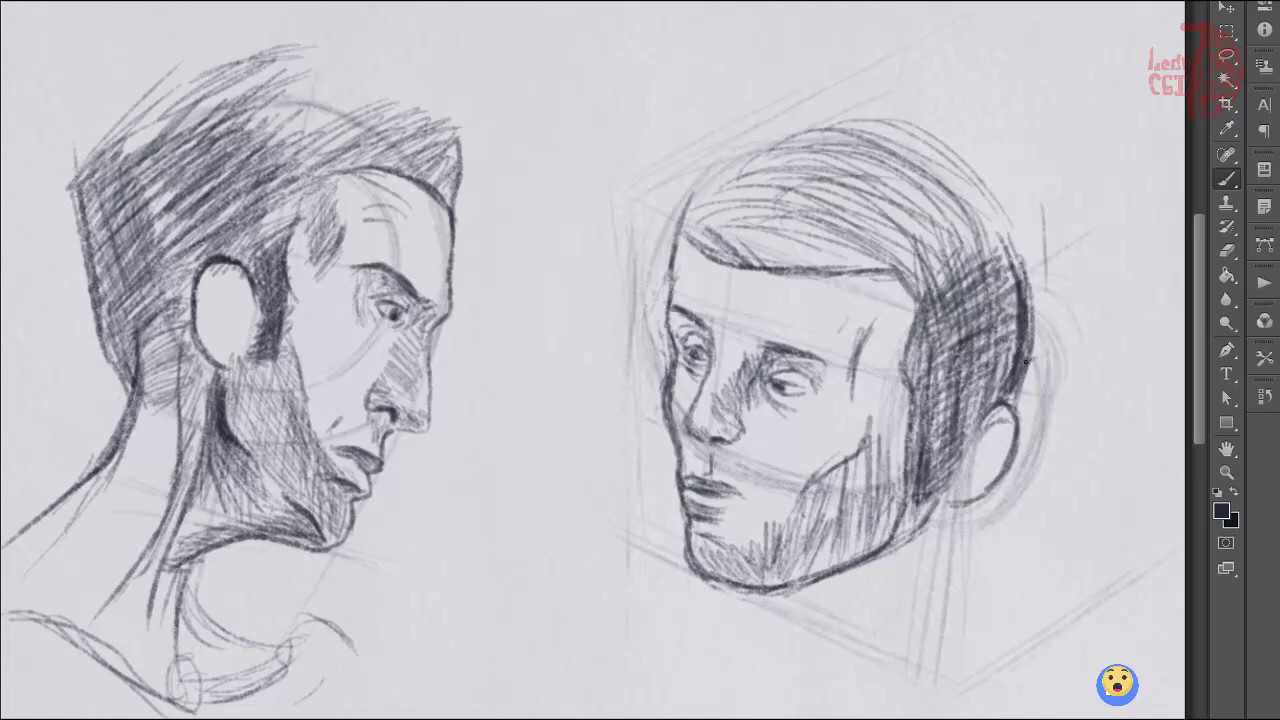
On blank canvas below, draw a new box's top face and its right and bottom edges
scroll(536, 633, down, 5)
scroll(603, 551, down, 3)
drag(94, 209, 286, 306)
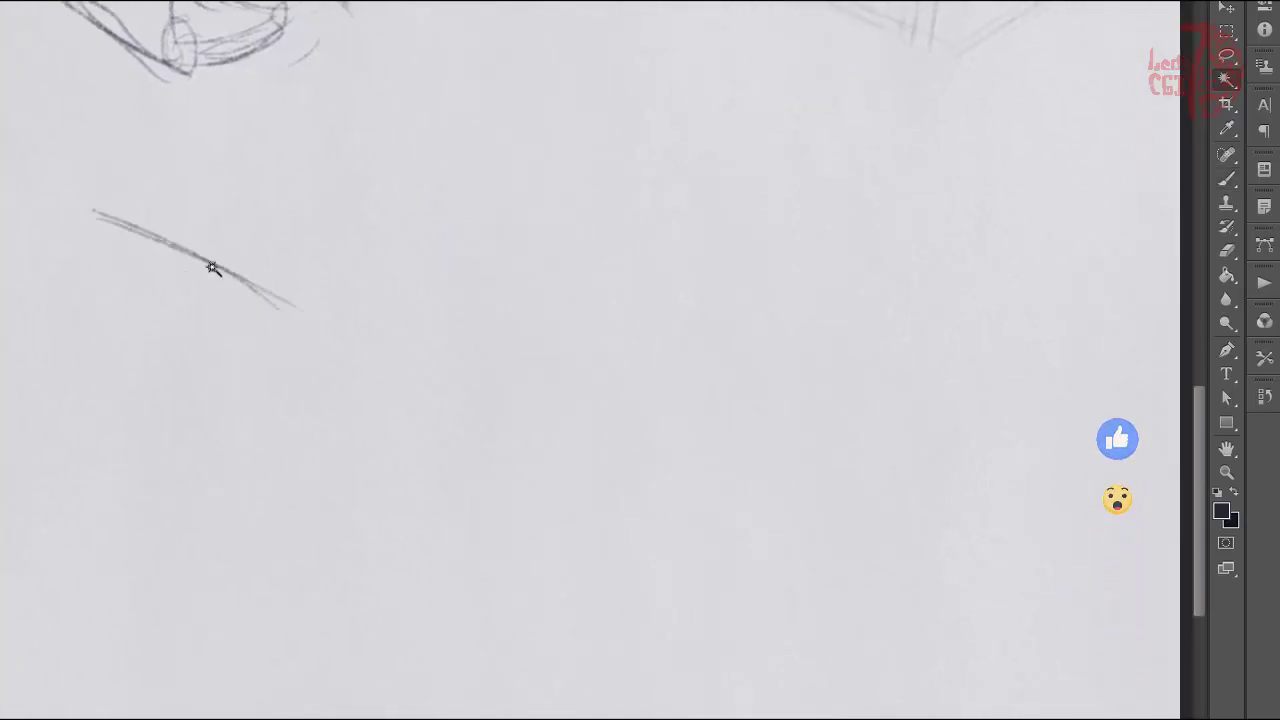
key(ctrl+z)
drag(132, 227, 477, 274)
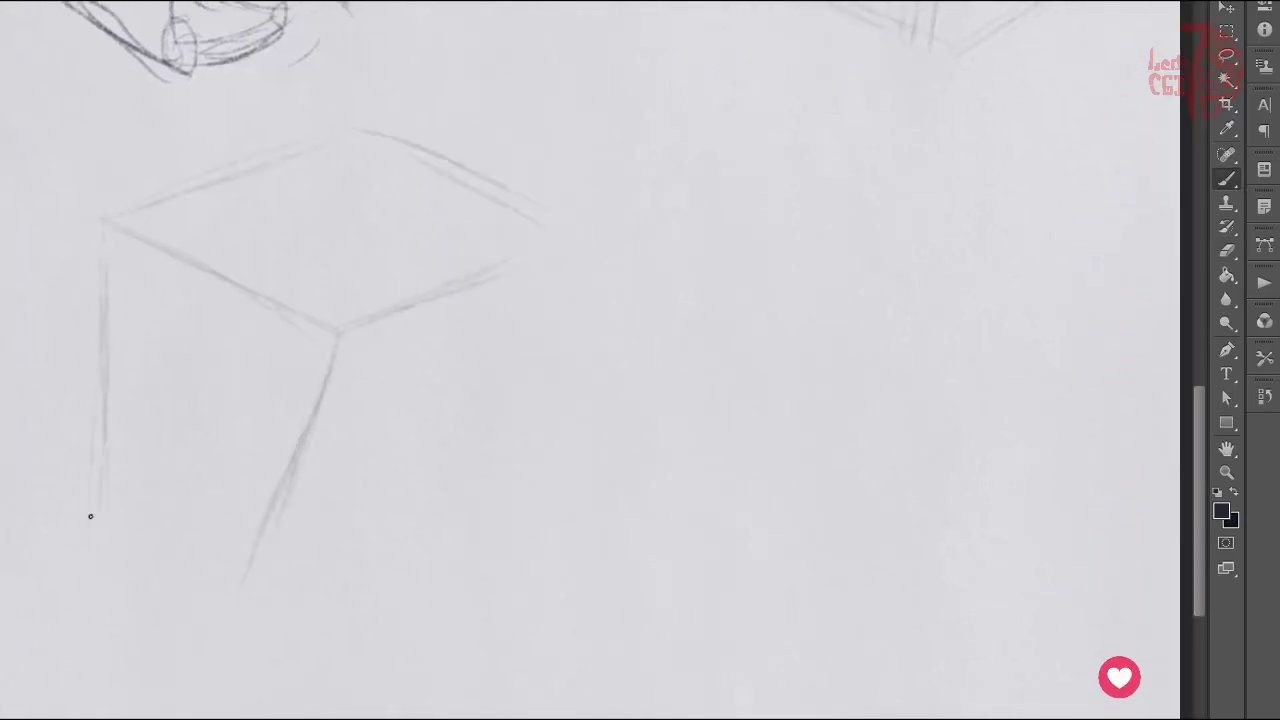
drag(556, 262, 262, 605)
drag(100, 522, 245, 610)
Add guide lines across the box faces, neck lines below, and reinforce its left and lower edges
key(e)
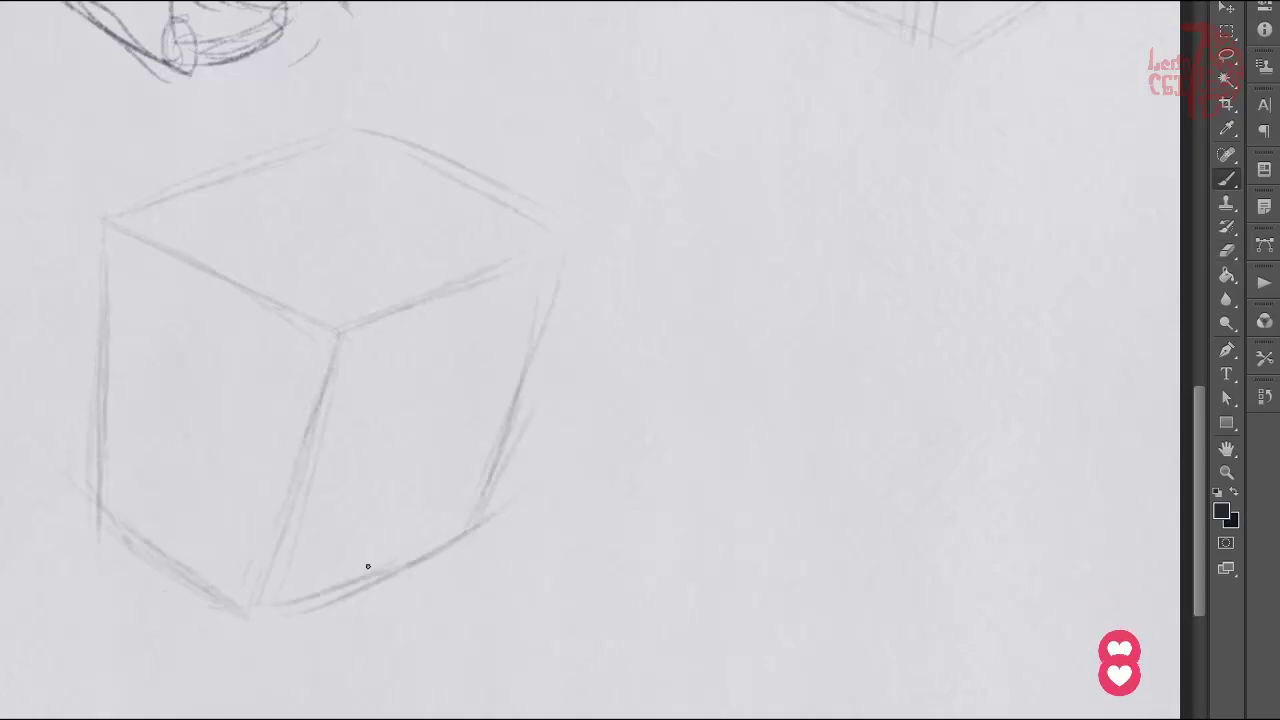
drag(238, 264, 440, 190)
drag(210, 285, 155, 560)
drag(95, 380, 285, 485)
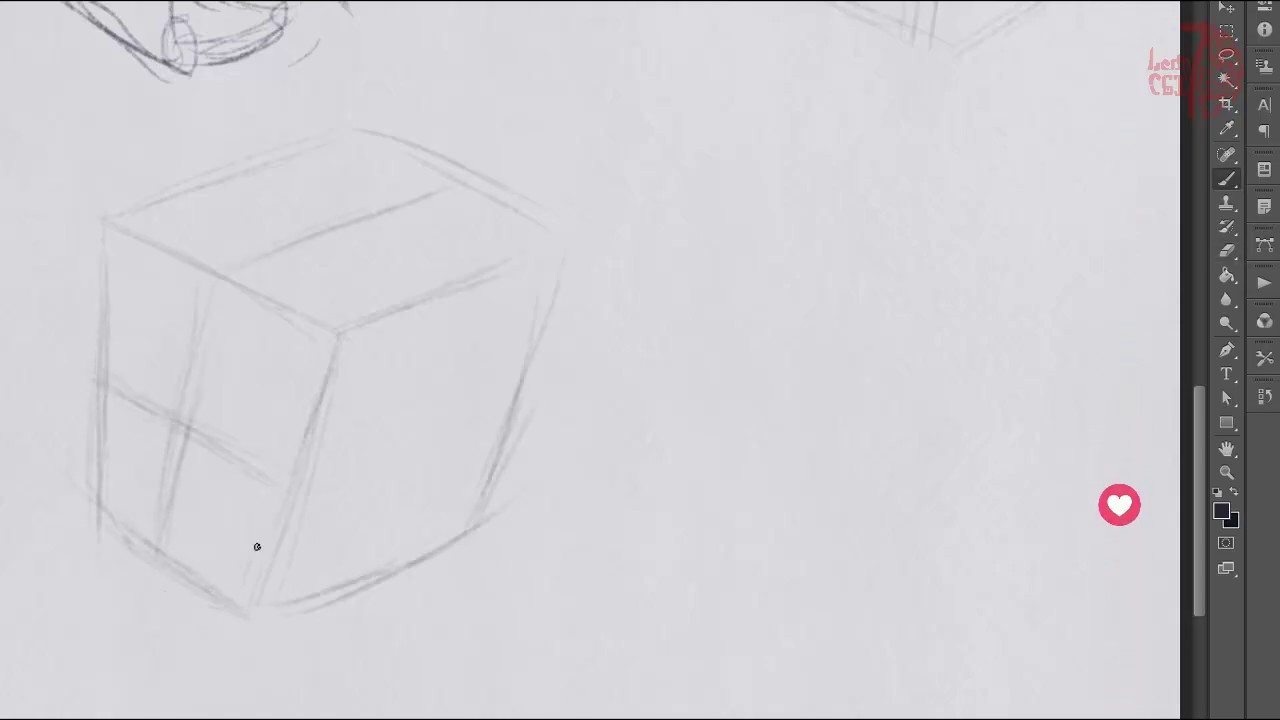
drag(100, 560, 82, 690)
drag(48, 635, 192, 712)
key(b)
drag(104, 468, 94, 706)
drag(278, 555, 242, 700)
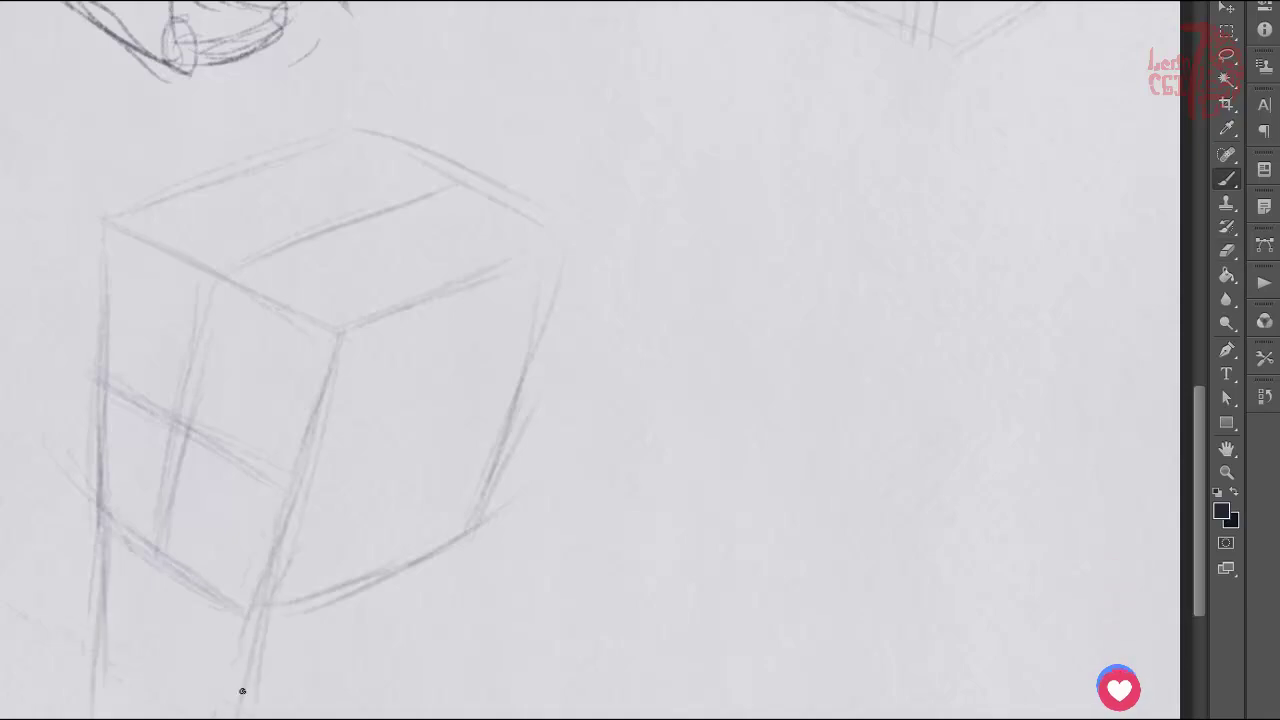
Draw the new face's jaw line to the chin, darken the lips, and sketch the forehead and brow
scroll(150, 345, down, 1)
mouse_move(160, 341)
mouse_down()
mouse_move(116, 440)
mouse_move(177, 452)
mouse_move(203, 357)
mouse_up()
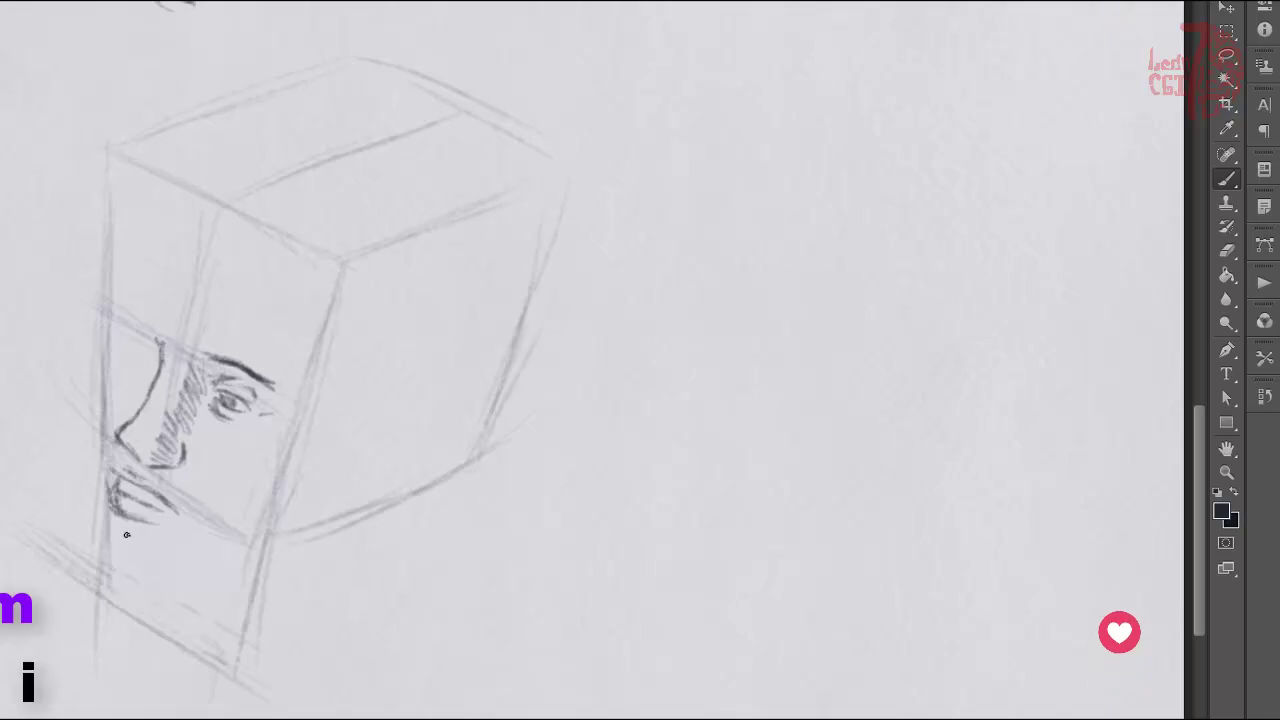
drag(115, 522, 201, 598)
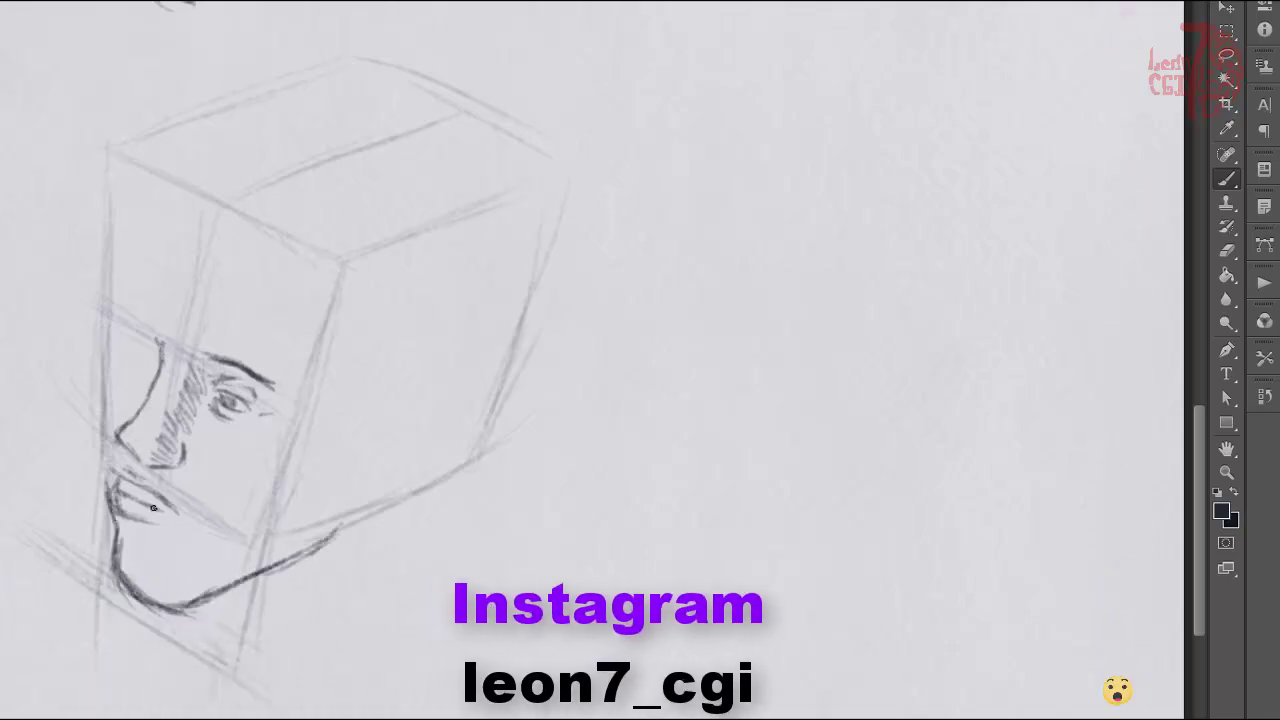
drag(166, 510, 118, 482)
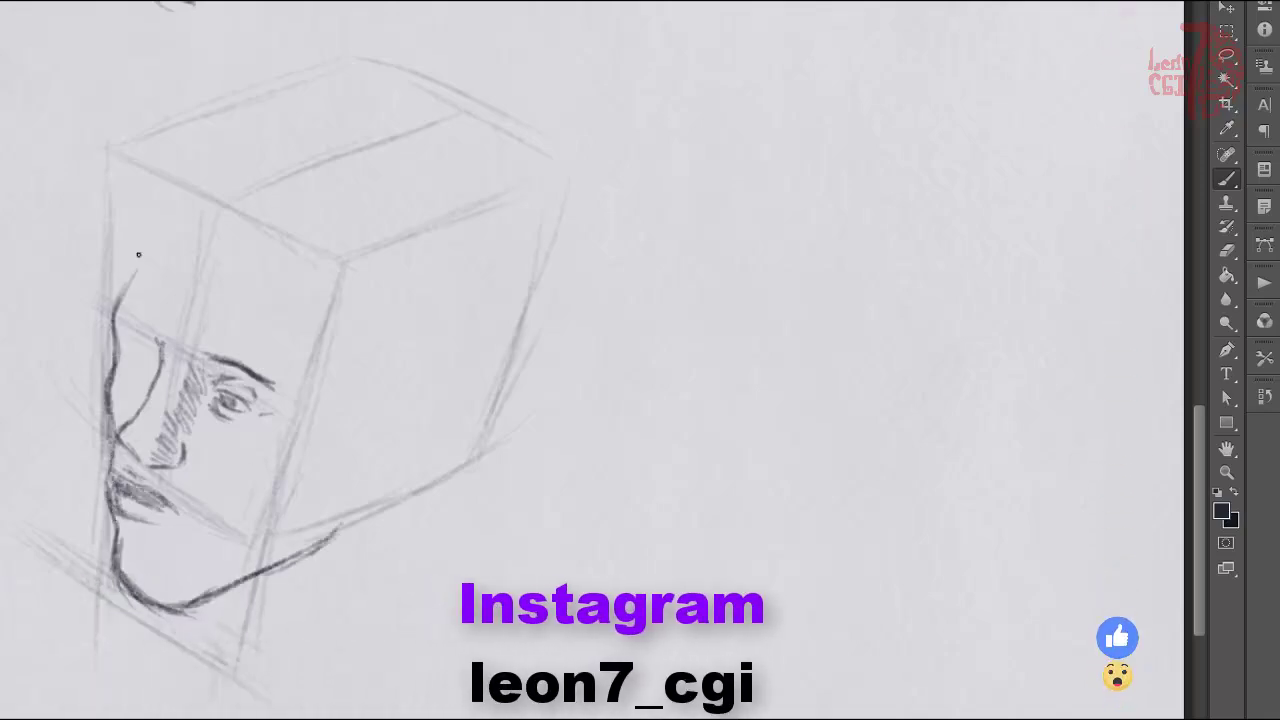
mouse_move(139, 226)
mouse_down()
mouse_move(121, 297)
mouse_move(155, 340)
mouse_up()
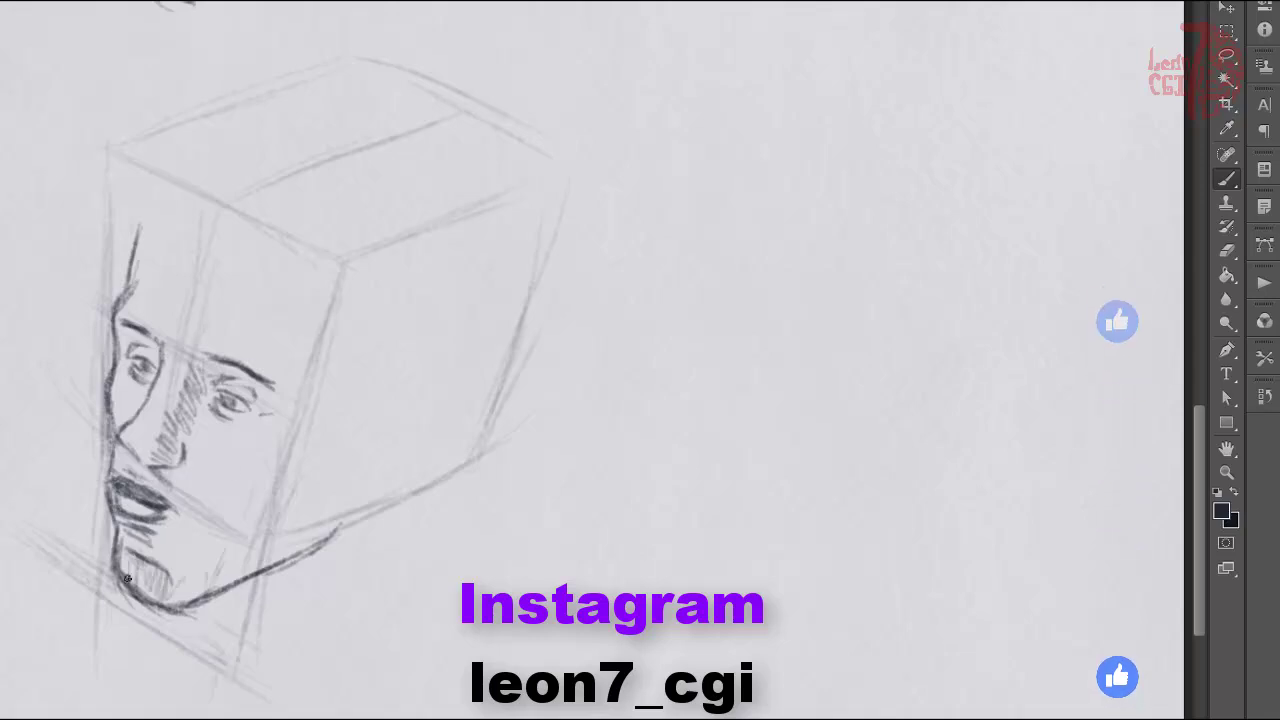
Hatch stubble along the jaw and chin, then add the ear, back of the jaw and spiky hair
mouse_move(122, 560)
mouse_down()
mouse_move(204, 560)
mouse_move(336, 500)
mouse_up()
drag(360, 403, 380, 495)
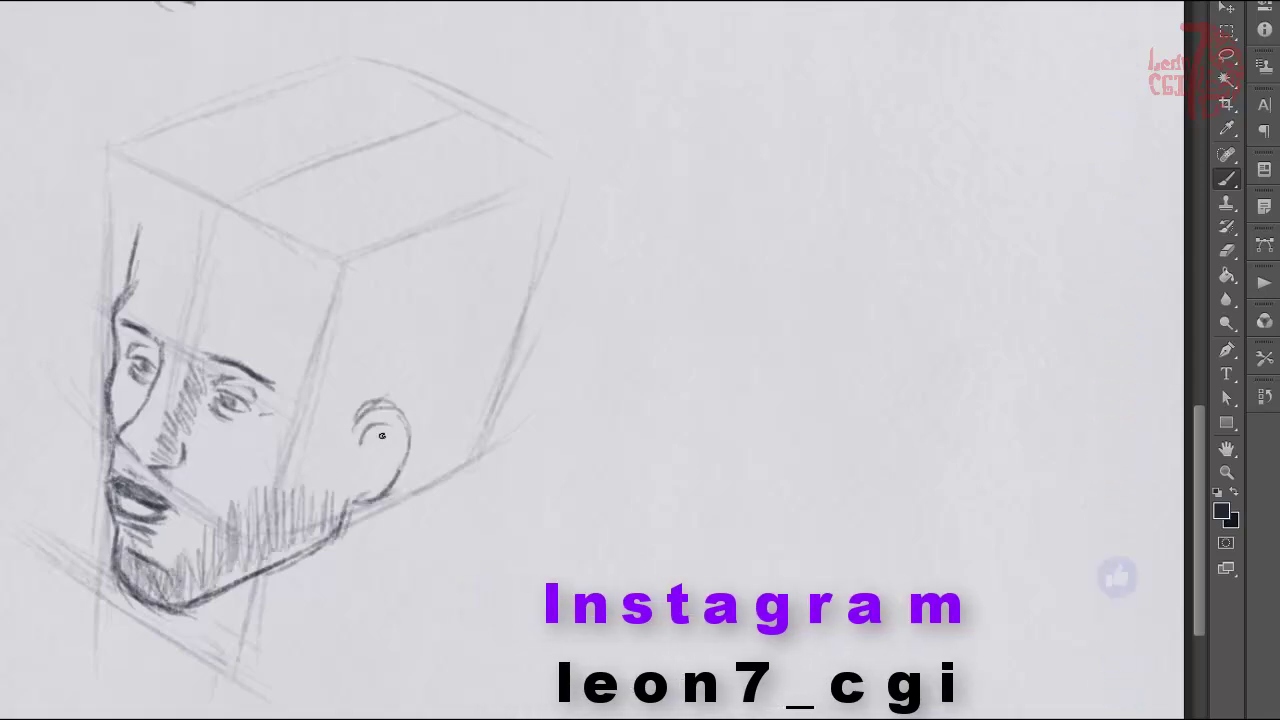
drag(365, 425, 392, 450)
mouse_move(330, 485)
mouse_down()
mouse_move(317, 325)
mouse_move(264, 228)
mouse_move(330, 215)
mouse_up()
drag(348, 300, 350, 440)
Add more spiky hair and cross-hatch the back of the head behind the ear
drag(488, 210, 470, 384)
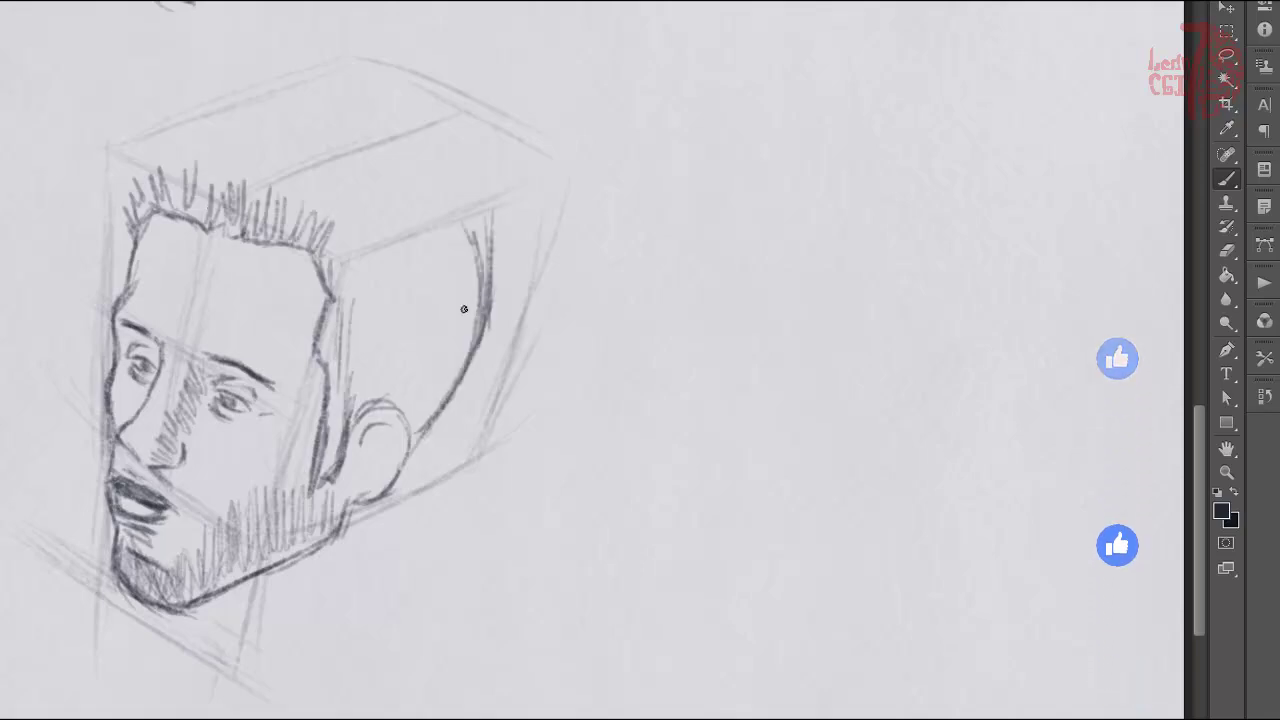
mouse_move(440, 230)
mouse_down()
mouse_move(481, 237)
mouse_move(430, 430)
mouse_up()
drag(350, 460, 460, 250)
drag(360, 380, 470, 240)
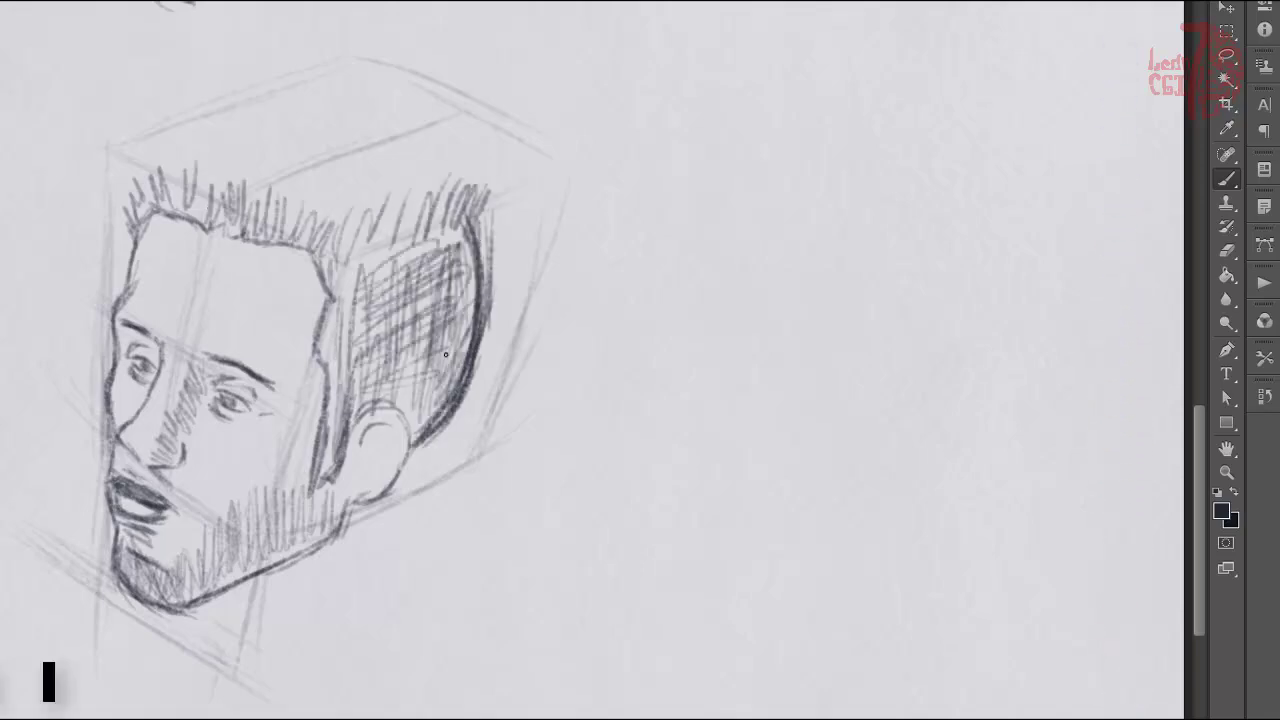
drag(340, 400, 460, 240)
Sweep dense hair strokes over the top of the head and start the neck below the ear
drag(152, 187, 194, 143)
drag(180, 210, 260, 110)
drag(240, 200, 217, 120)
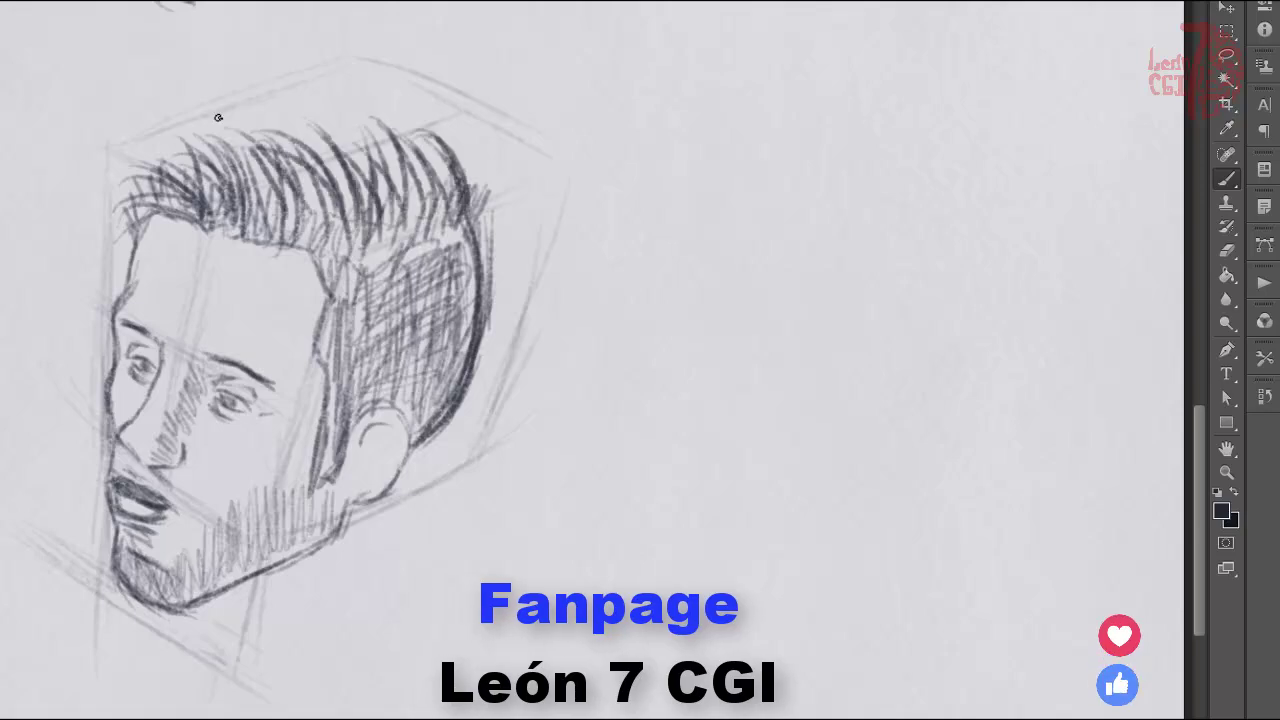
mouse_move(330, 200)
mouse_down()
mouse_move(363, 157)
mouse_move(330, 240)
mouse_up()
drag(200, 225, 130, 185)
drag(415, 430, 350, 690)
Draw the neck lines, touch up the nose and eye, thicken the beard, and pan to the empty paper
drag(195, 604, 169, 690)
drag(392, 500, 376, 700)
drag(440, 415, 380, 630)
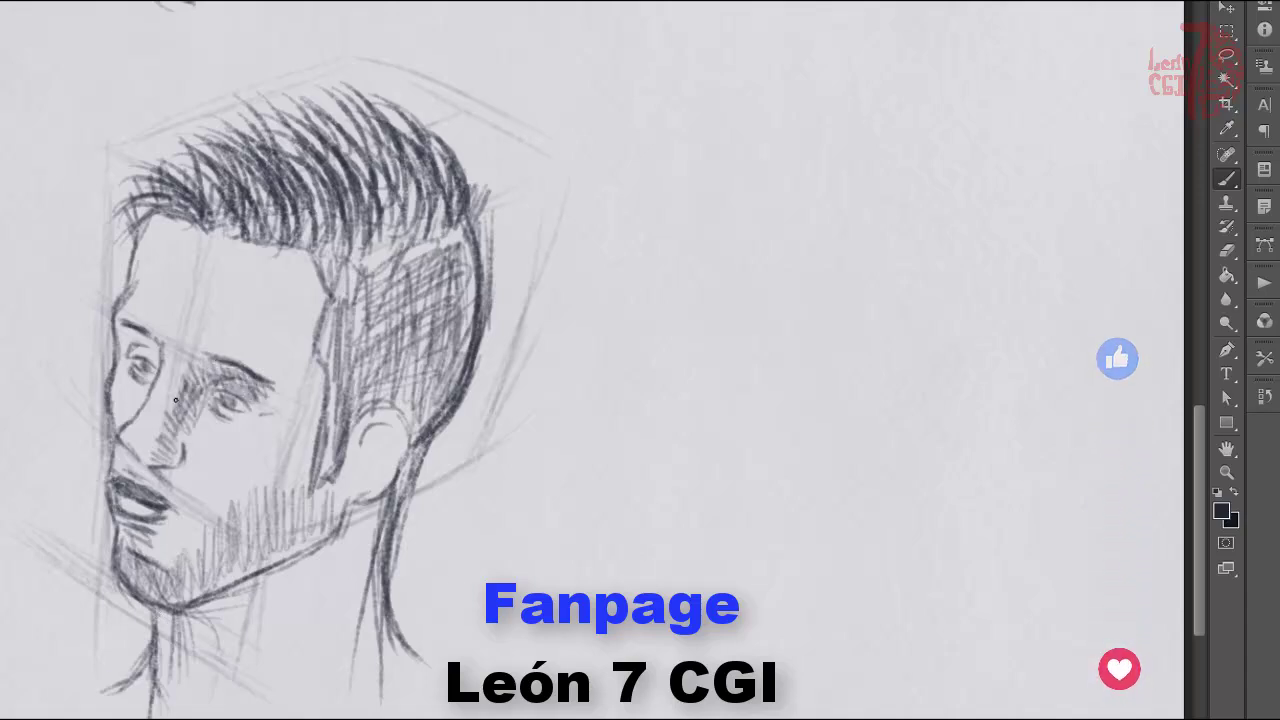
mouse_move(185, 382)
mouse_down()
mouse_move(140, 458)
mouse_move(128, 350)
mouse_up()
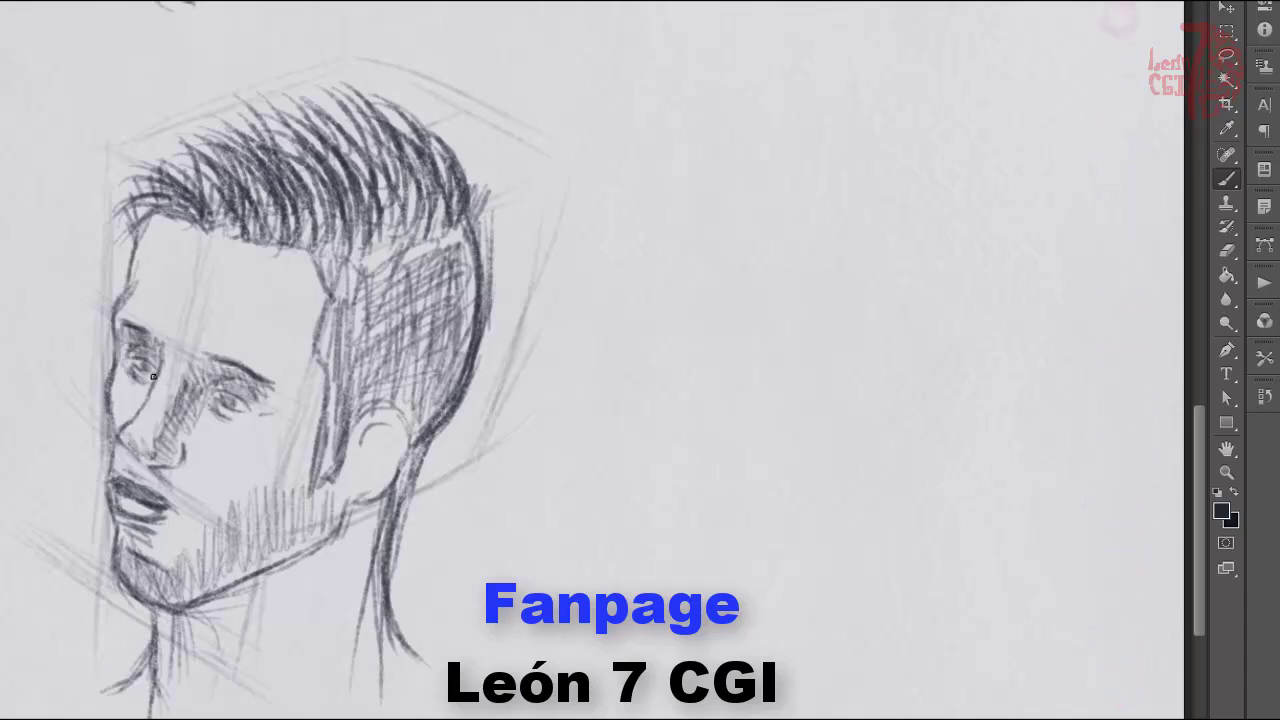
drag(270, 490, 236, 560)
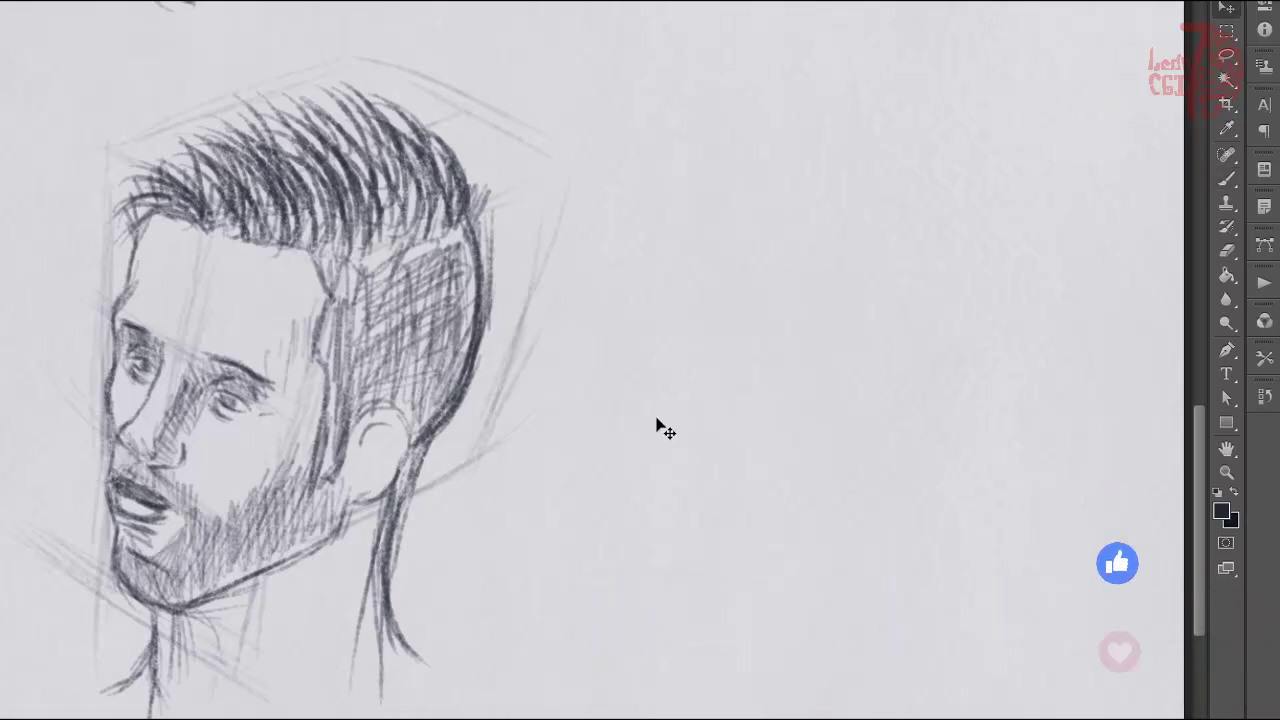
drag(718, 363, 701, 420)
mouse_move(794, 192)
mouse_down()
mouse_move(897, 189)
mouse_move(786, 209)
mouse_move(714, 457)
mouse_move(1014, 400)
mouse_move(1036, 275)
mouse_up()
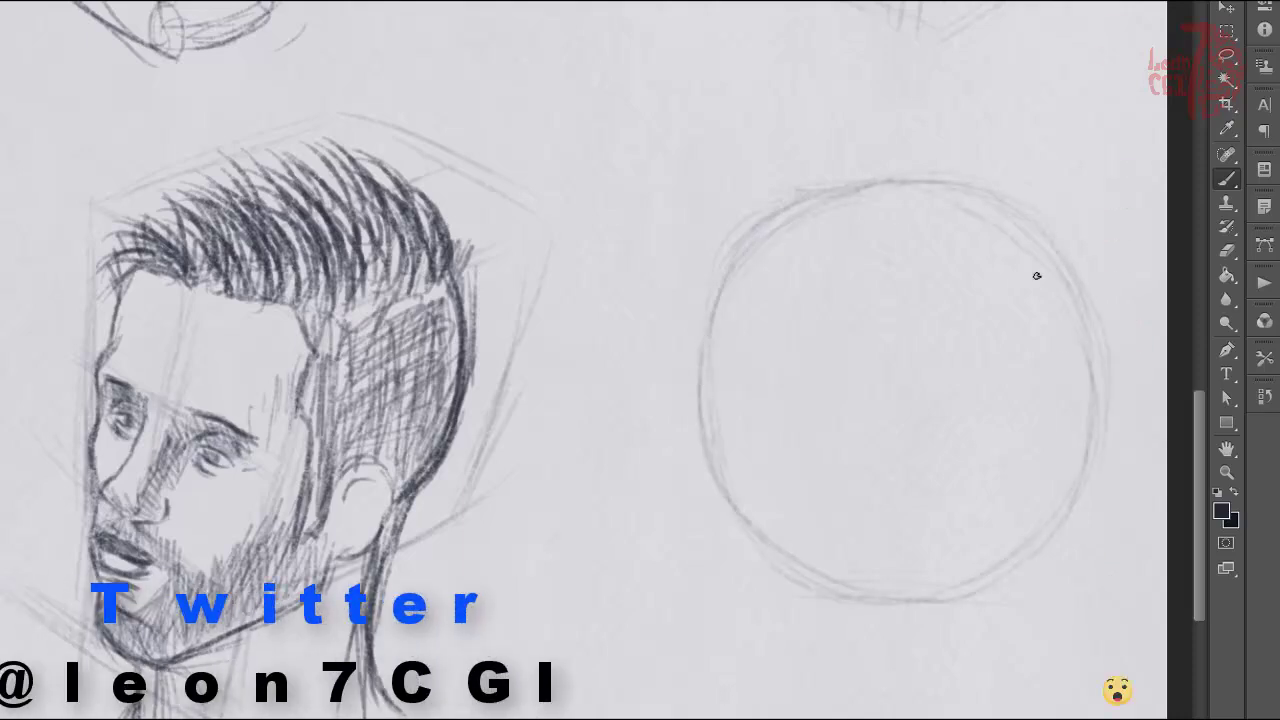
Shift the guide circle left, rotate it upright, and sketch both eyes inside it
drag(846, 211, 796, 206)
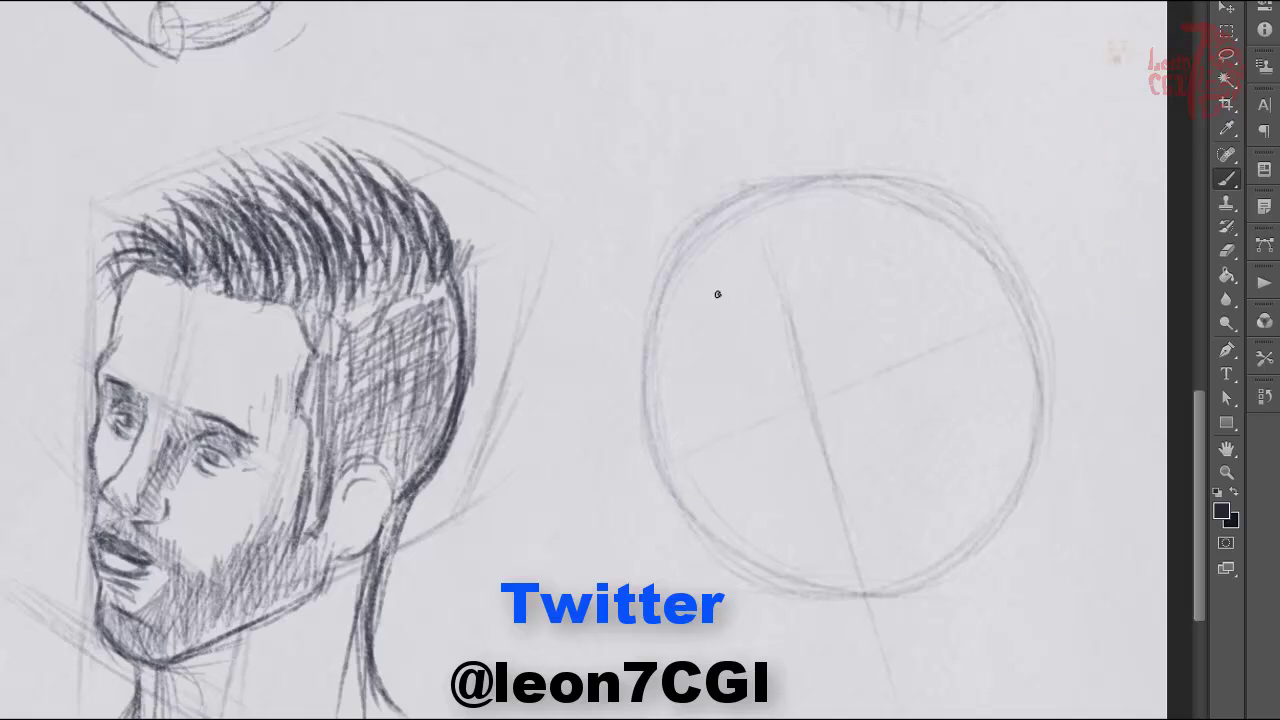
drag(493, 447, 664, 358)
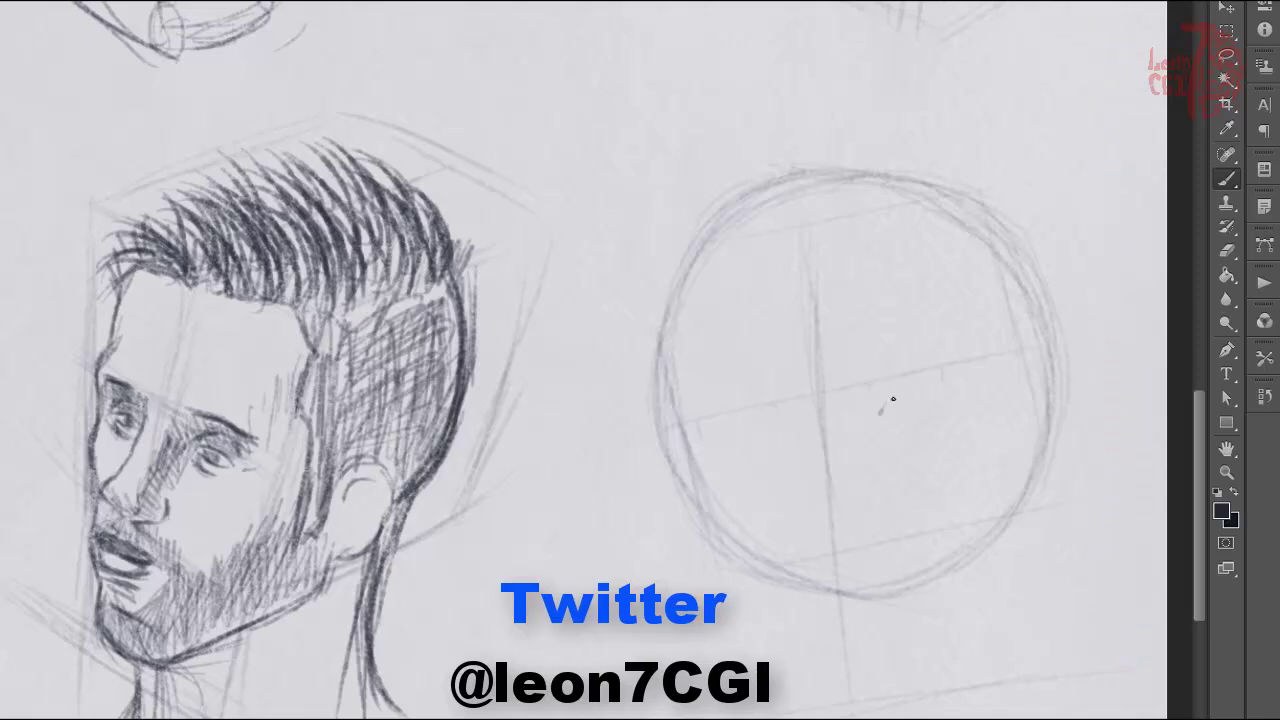
mouse_move(876, 420)
mouse_down()
mouse_move(903, 402)
mouse_move(938, 408)
mouse_move(932, 397)
mouse_move(936, 424)
mouse_move(896, 422)
mouse_move(880, 378)
mouse_up()
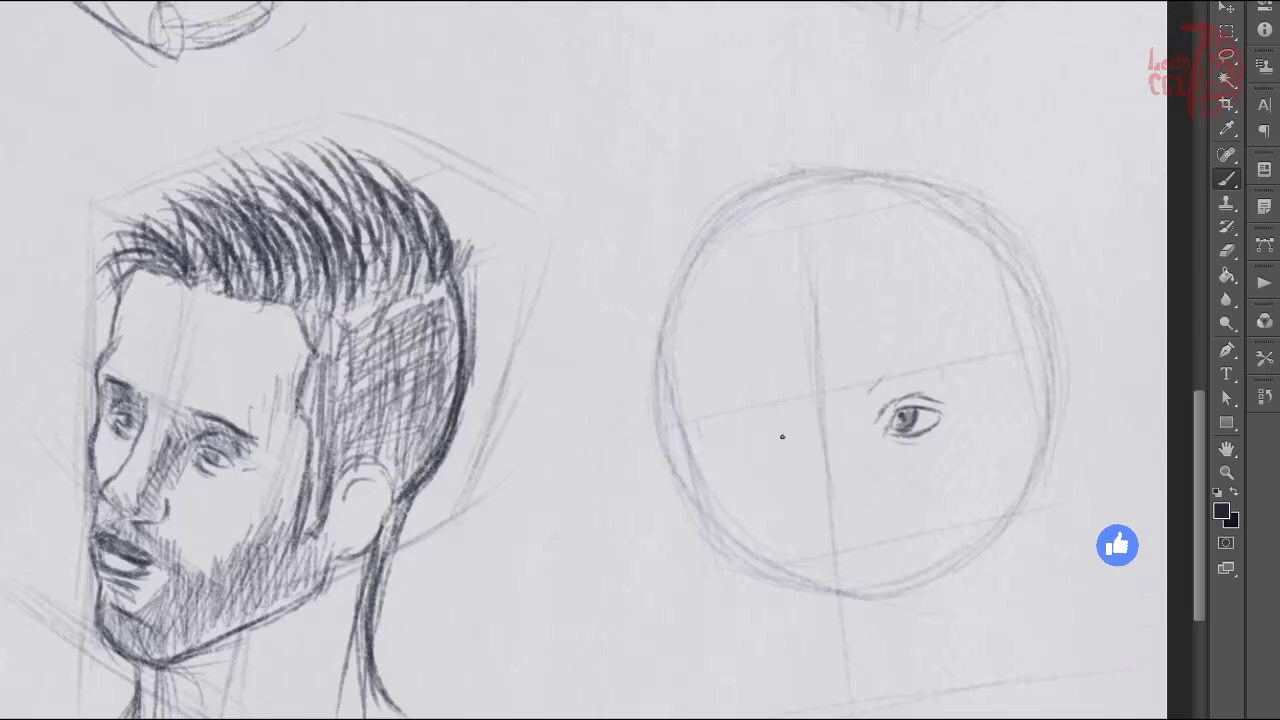
drag(792, 438, 757, 433)
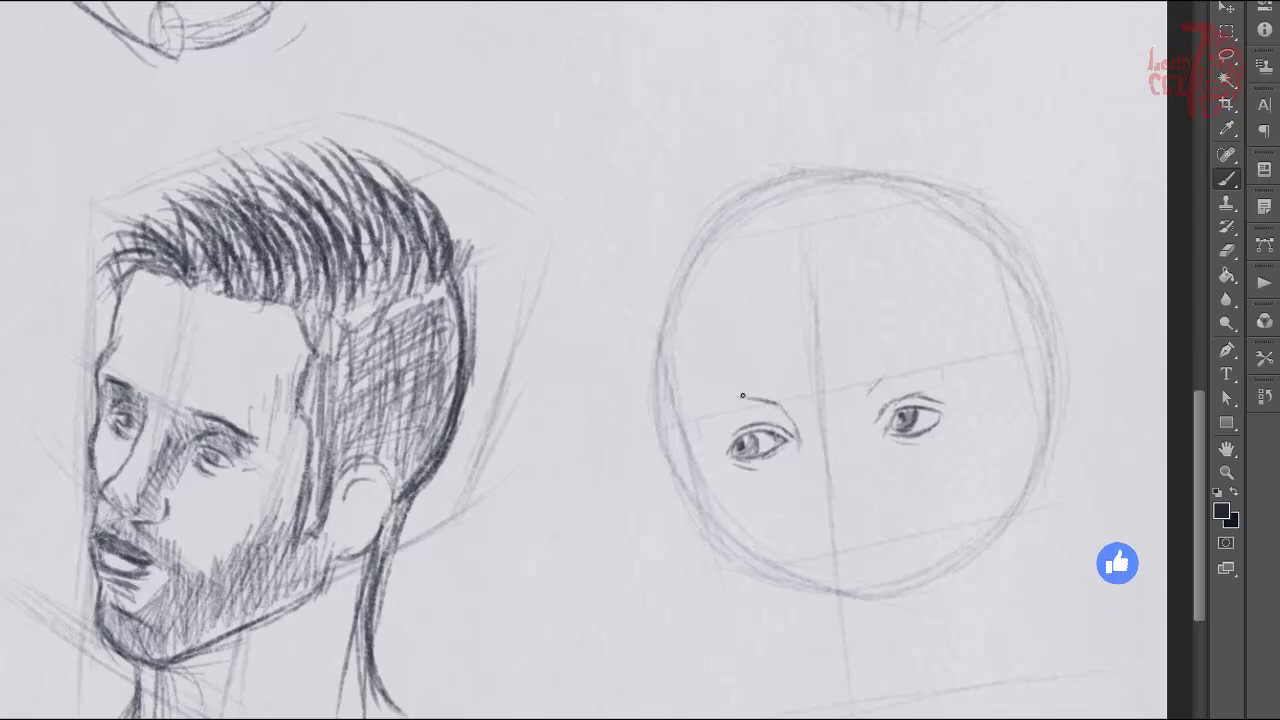
Draw the arched eyebrows and the nose with its nostril wing
drag(692, 409, 781, 402)
drag(871, 391, 903, 362)
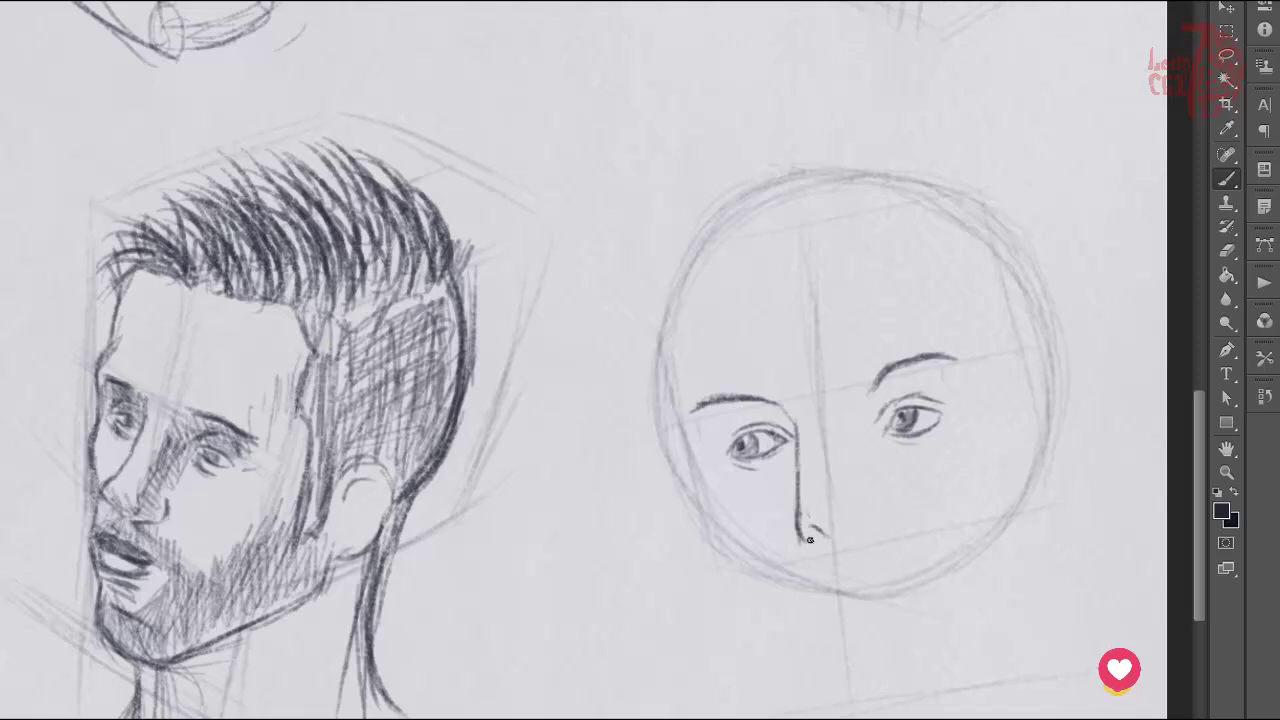
drag(838, 527, 872, 490)
key(e)
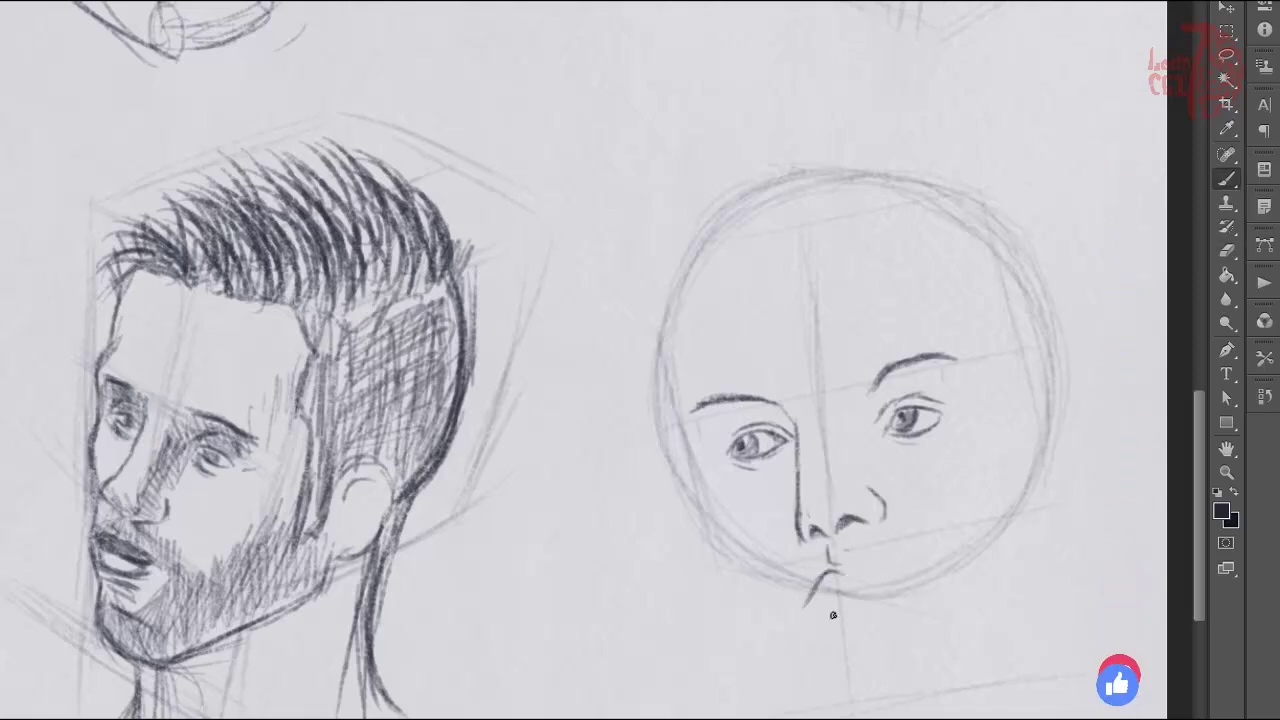
Draw the upper and lower lips and the left cheek line down toward the chin
drag(840, 578, 906, 584)
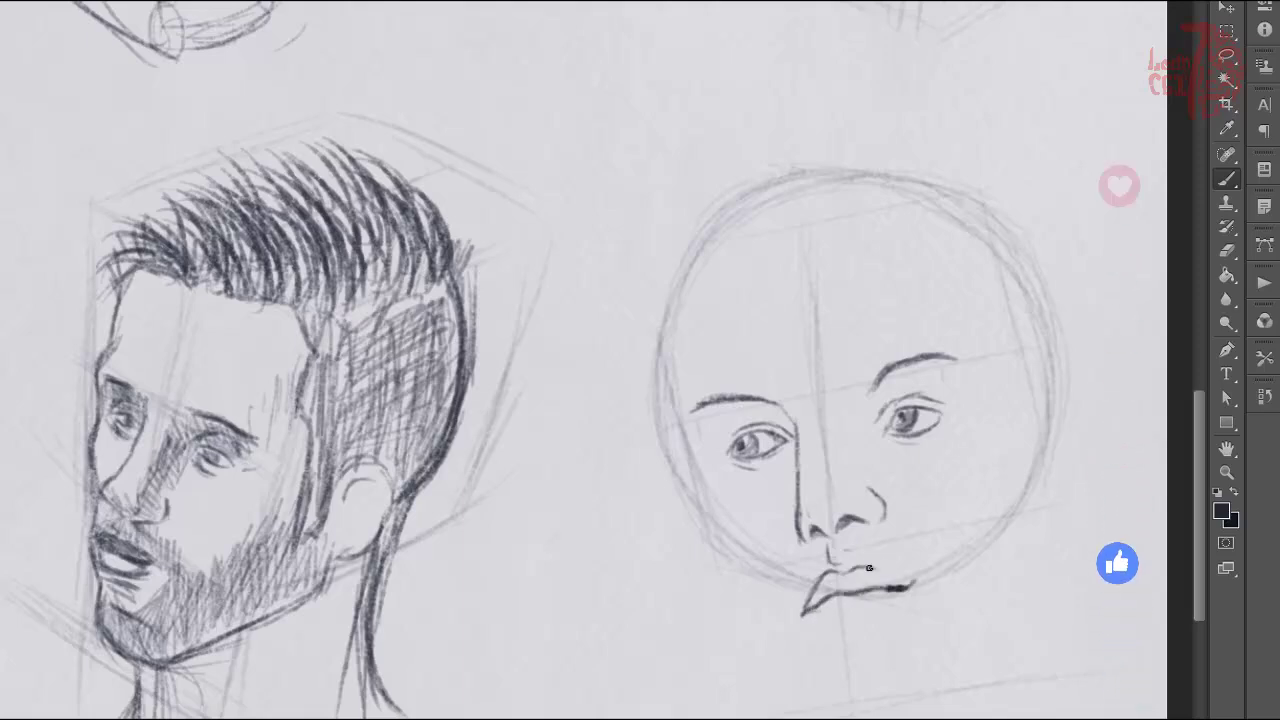
drag(822, 617, 846, 623)
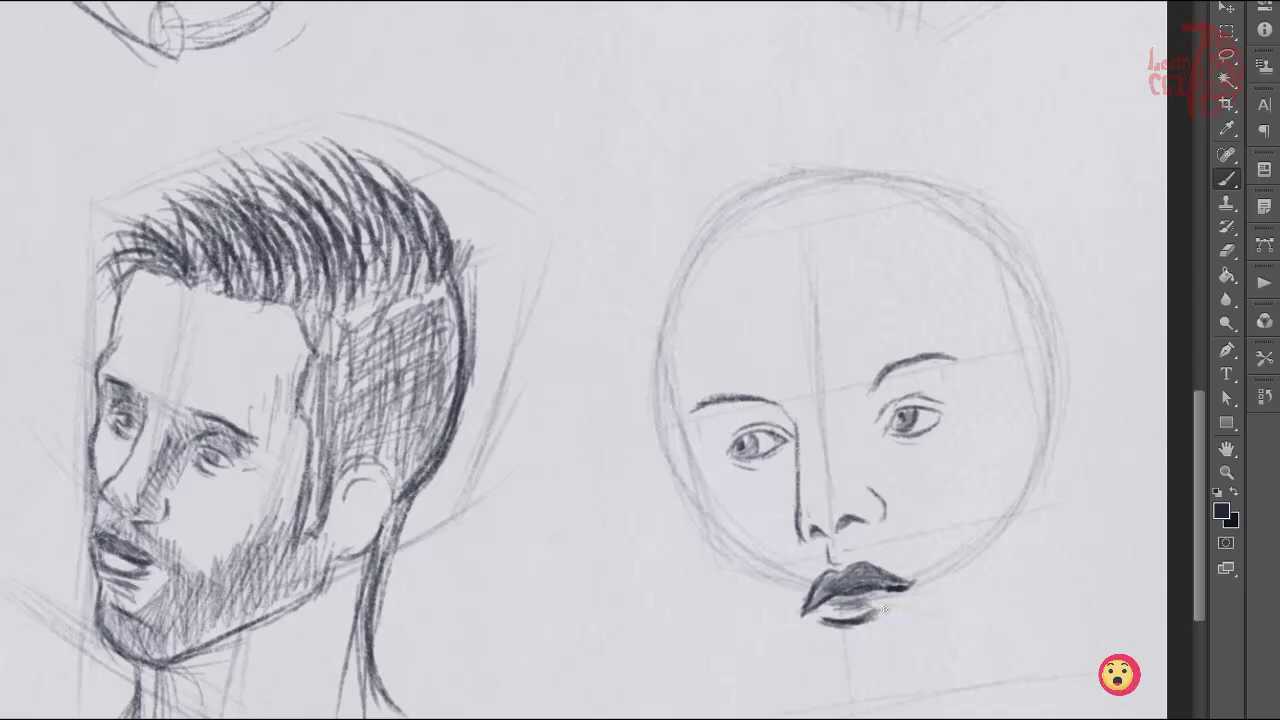
drag(689, 419, 726, 545)
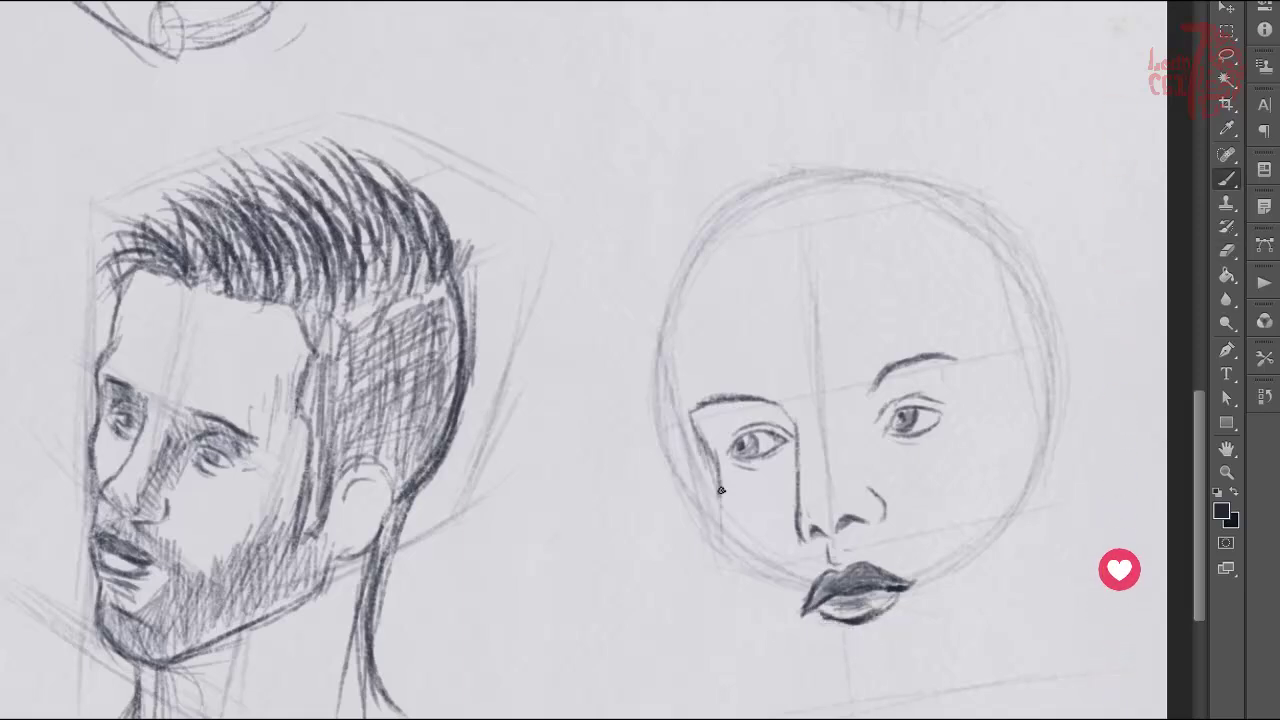
drag(764, 618, 800, 662)
Draw the jaw line around the chin, then shade the left eyelid, right brow and nose bridge
key(e)
key(b)
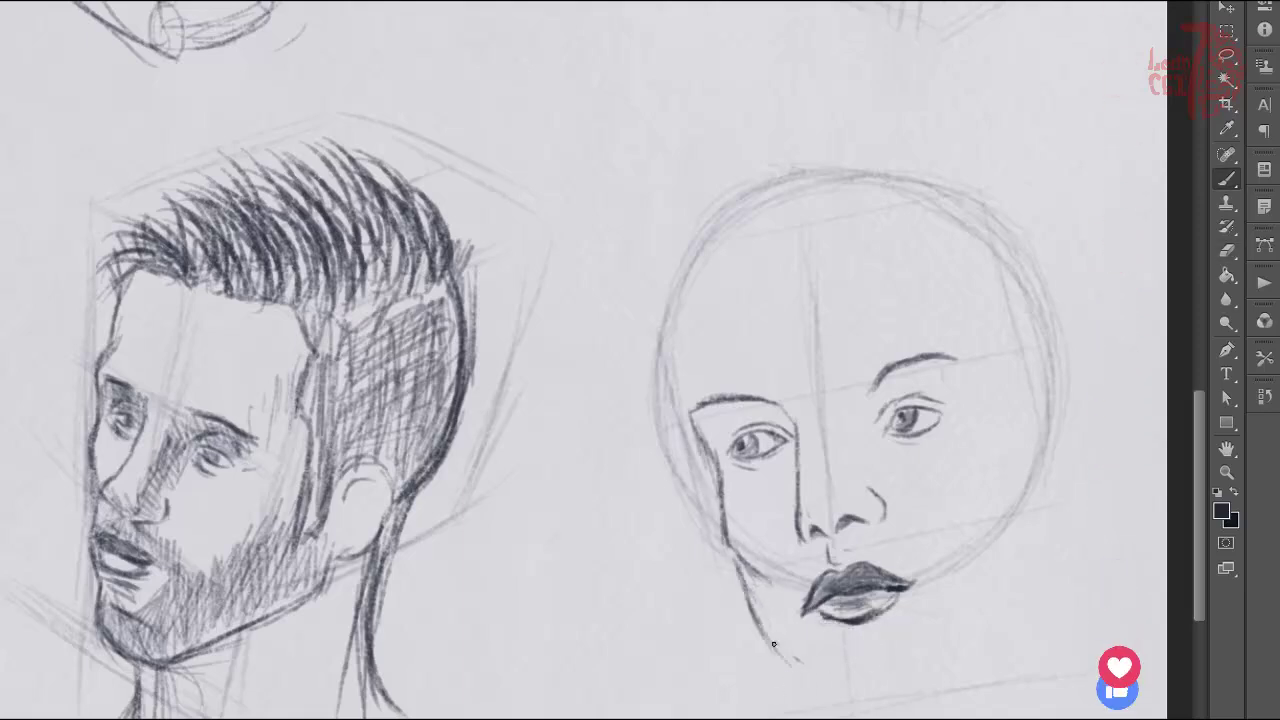
mouse_move(738, 558)
mouse_down()
mouse_move(862, 705)
mouse_move(1007, 628)
mouse_up()
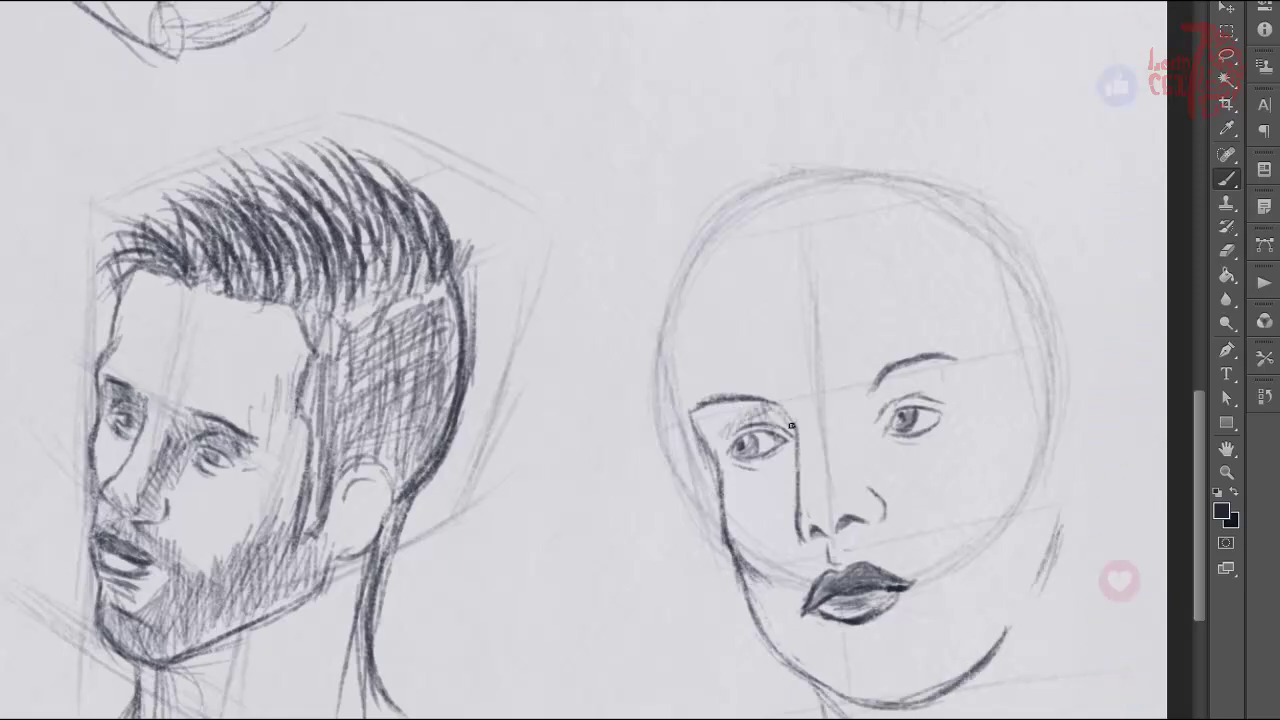
drag(715, 438, 735, 428)
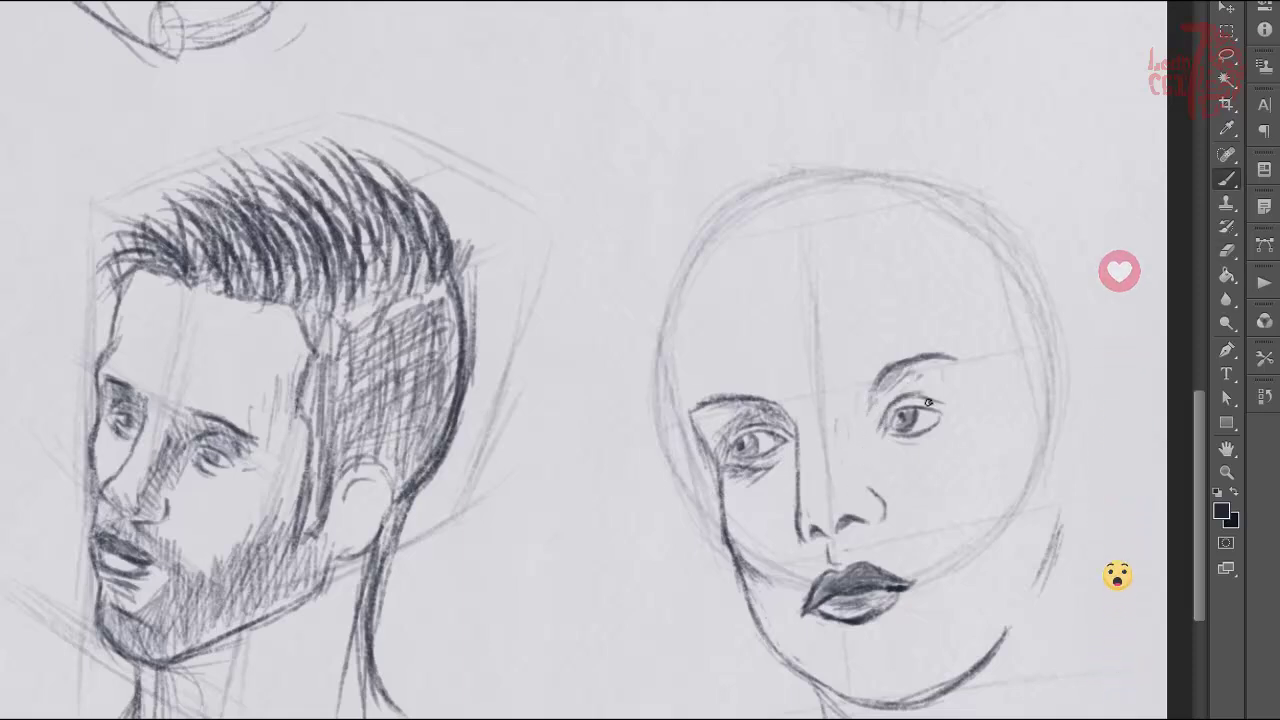
mouse_move(965, 372)
mouse_down()
mouse_move(885, 372)
mouse_move(838, 466)
mouse_up()
mouse_move(812, 521)
mouse_down()
mouse_move(842, 518)
mouse_move(848, 400)
mouse_move(869, 386)
mouse_up()
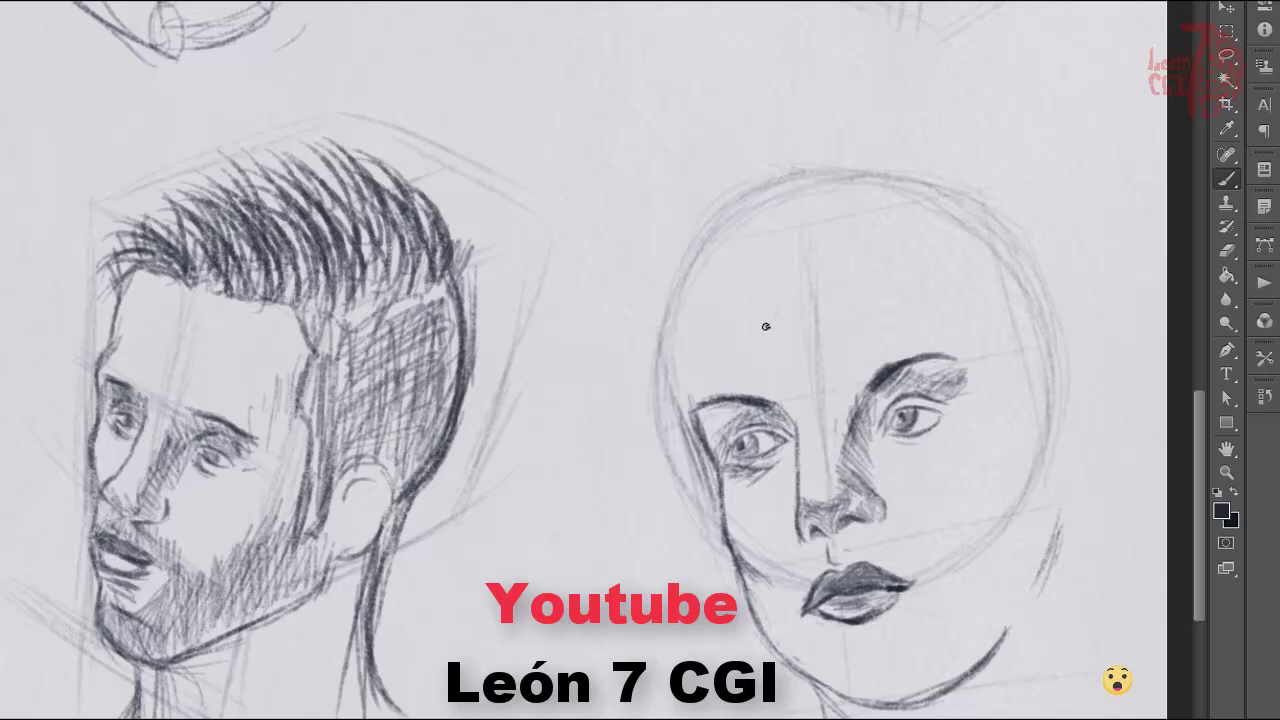
Draw long hair strands down the left side and the fringe across the forehead
drag(700, 345, 690, 515)
drag(695, 410, 730, 595)
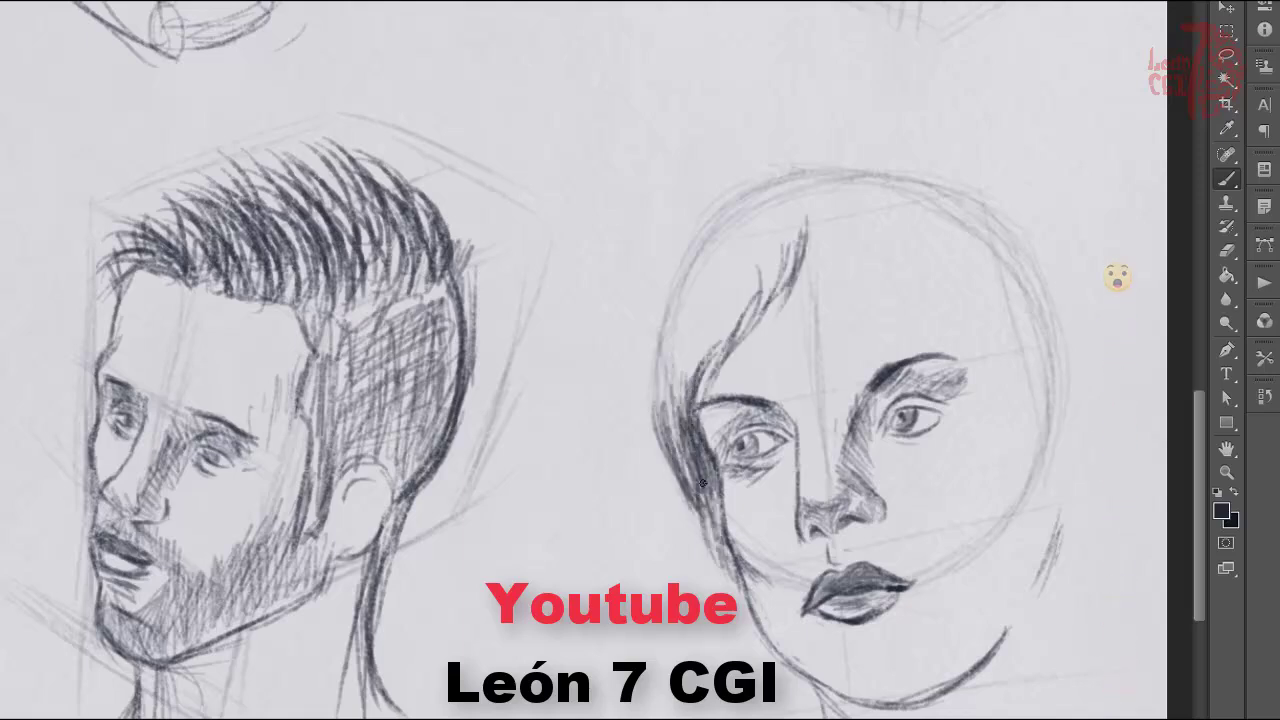
mouse_move(620, 300)
mouse_down()
mouse_move(645, 470)
mouse_move(600, 630)
mouse_up()
drag(640, 430, 671, 663)
drag(655, 480, 640, 700)
drag(620, 450, 590, 620)
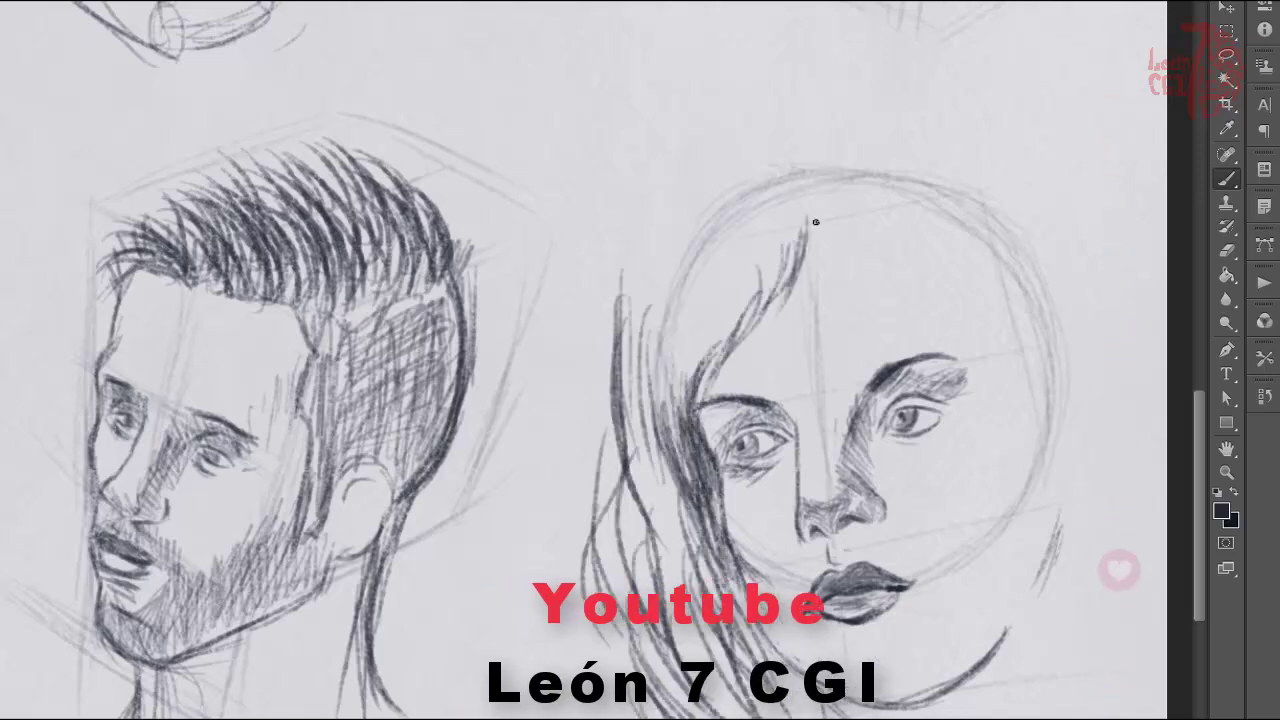
drag(830, 200, 815, 255)
drag(960, 210, 914, 248)
Draw long flowing hair falling down the right side of the face
drag(1000, 258, 1045, 490)
drag(1015, 310, 1100, 625)
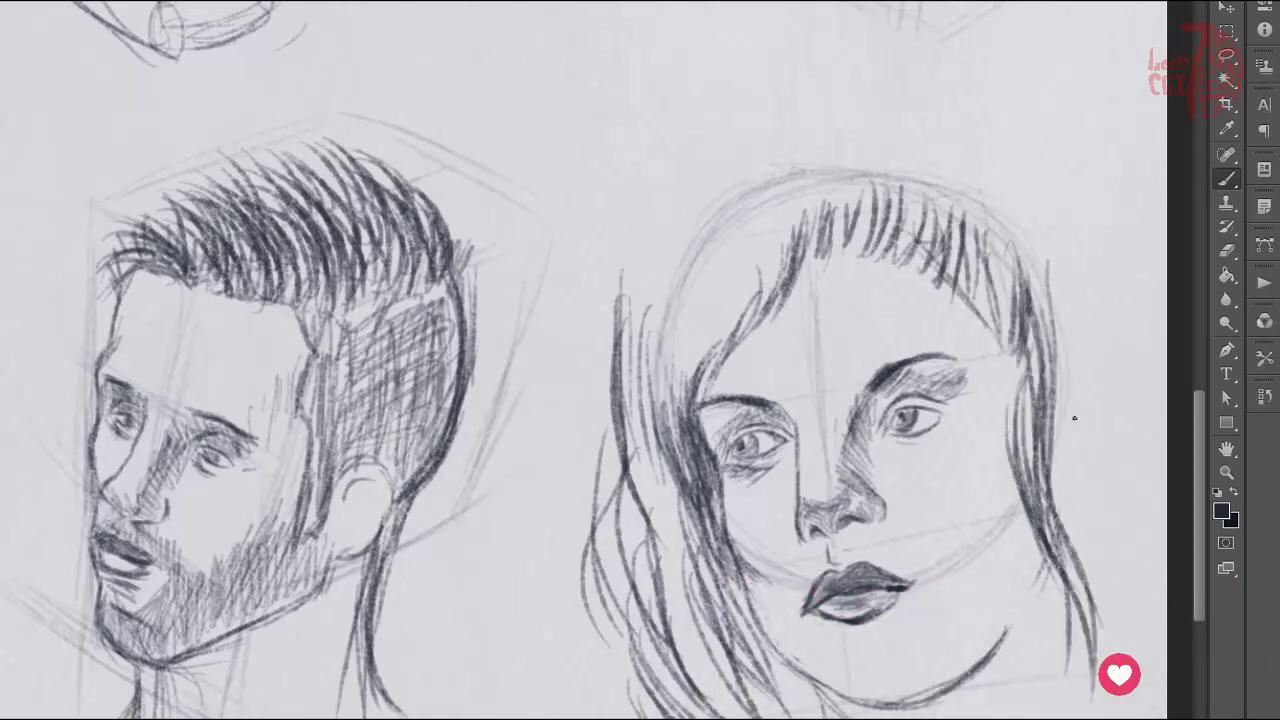
drag(1090, 445, 1150, 640)
drag(1055, 275, 1160, 545)
drag(976, 152, 1155, 400)
drag(612, 395, 735, 140)
Outline the top of the hair and erase a stray mark above it
mouse_move(625, 340)
mouse_down()
mouse_move(960, 95)
mouse_move(1085, 270)
mouse_up()
drag(990, 92, 780, 120)
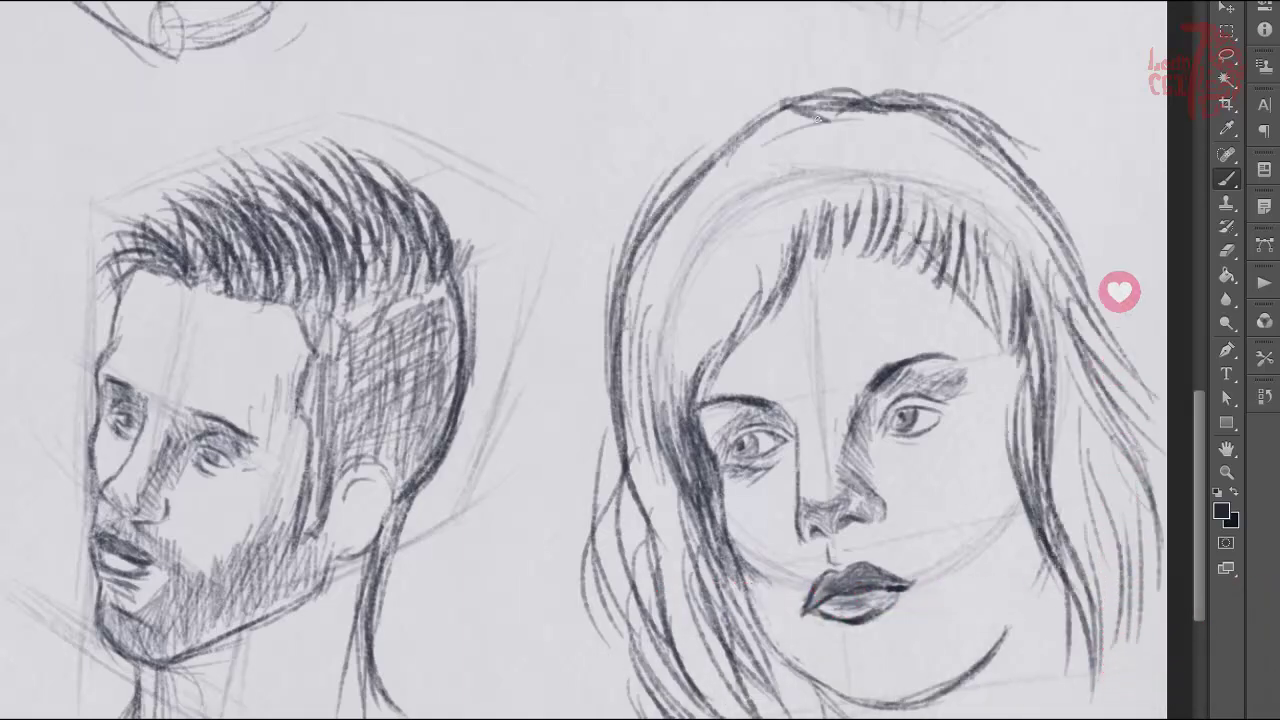
drag(900, 95, 690, 200)
drag(850, 102, 642, 226)
key(e)
drag(781, 95, 870, 108)
key(b)
Add more hair strands across the top and down the right side
drag(740, 130, 960, 90)
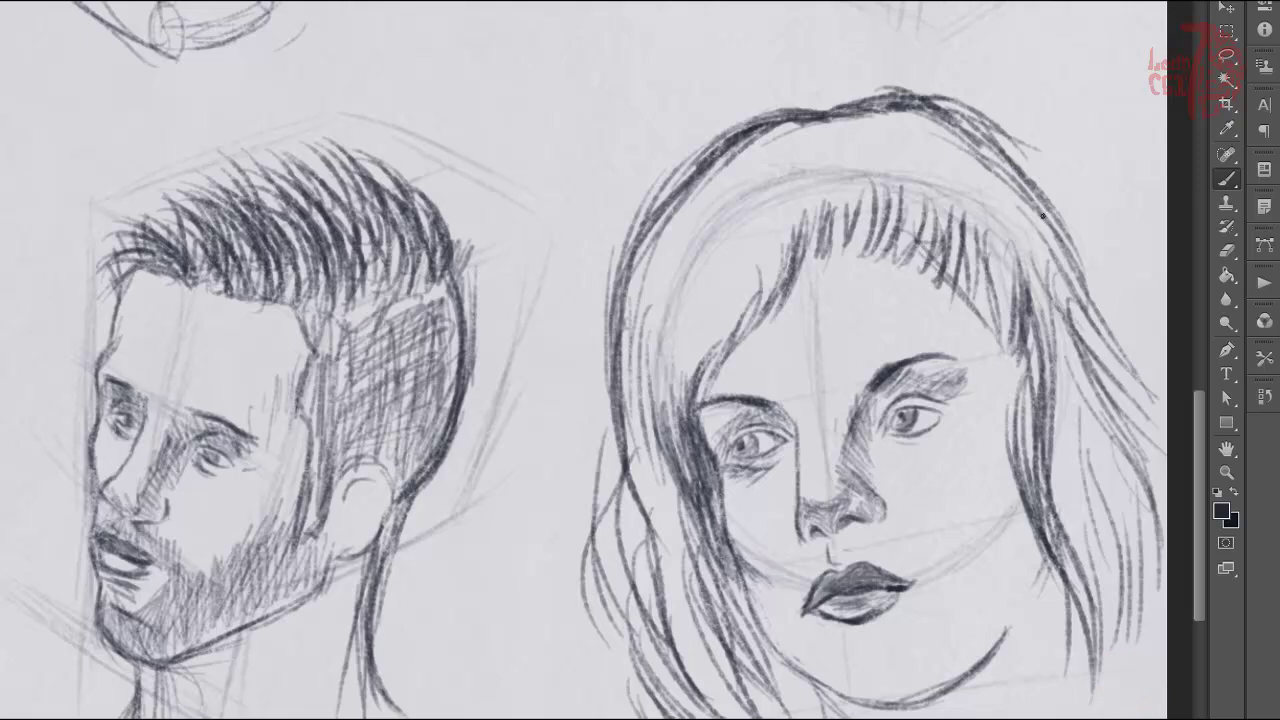
drag(985, 135, 1130, 345)
drag(1110, 440, 1080, 430)
drag(1100, 655, 1050, 430)
Draw the neck lines extending down below the woman's jaw
drag(930, 678, 815, 690)
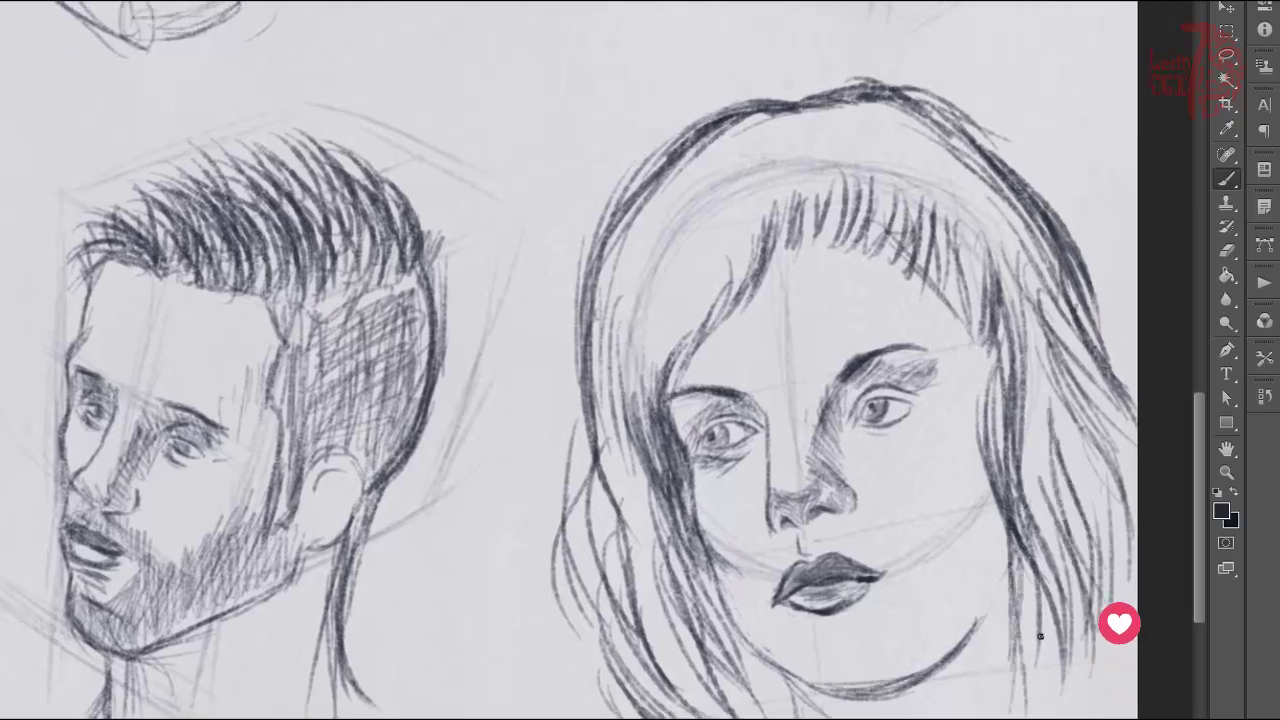
scroll(1020, 620, down, 2)
drag(1012, 530, 1025, 718)
drag(792, 648, 800, 718)
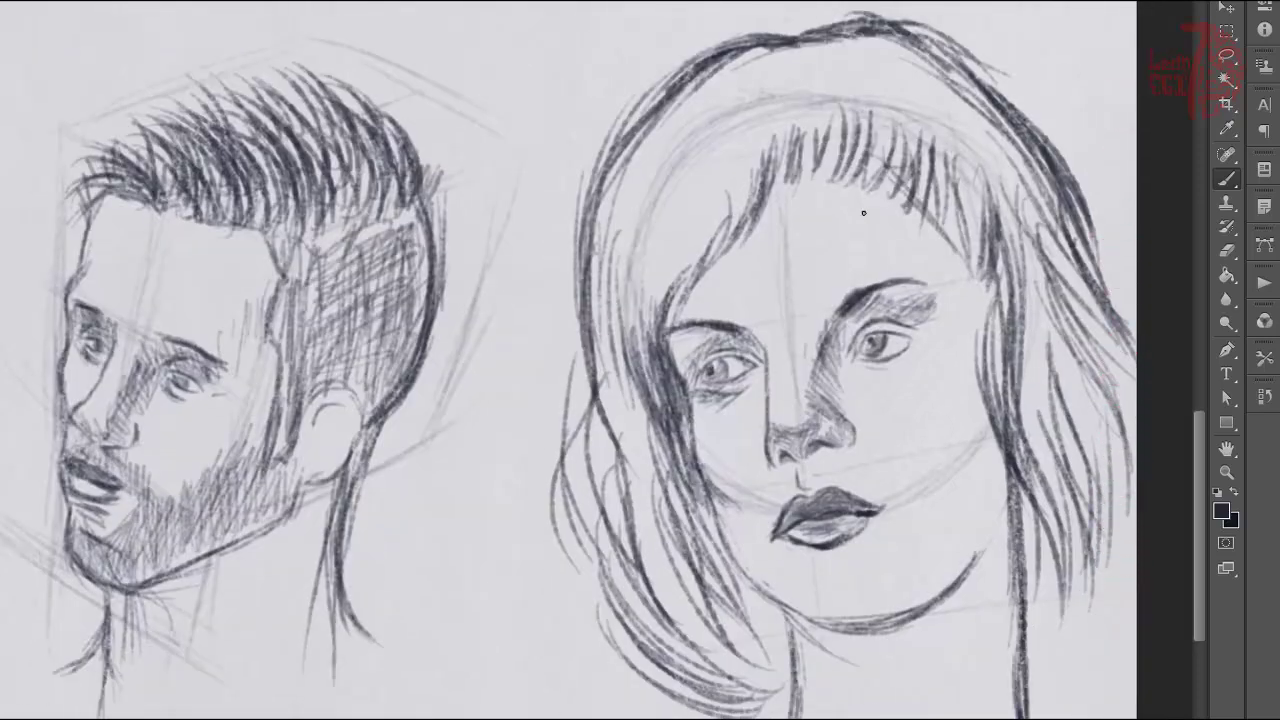
Darken the jaw line and add hair strands on the right side
drag(995, 520, 895, 635)
drag(1005, 445, 1015, 690)
drag(860, 610, 790, 715)
drag(930, 625, 870, 718)
mouse_move(965, 718)
mouse_down()
mouse_move(989, 645)
mouse_move(1000, 718)
mouse_up()
Hatch shading on the neck below the jaw and shade the right cheek beside the hair
drag(1005, 590, 950, 718)
drag(940, 560, 860, 700)
drag(860, 645, 825, 700)
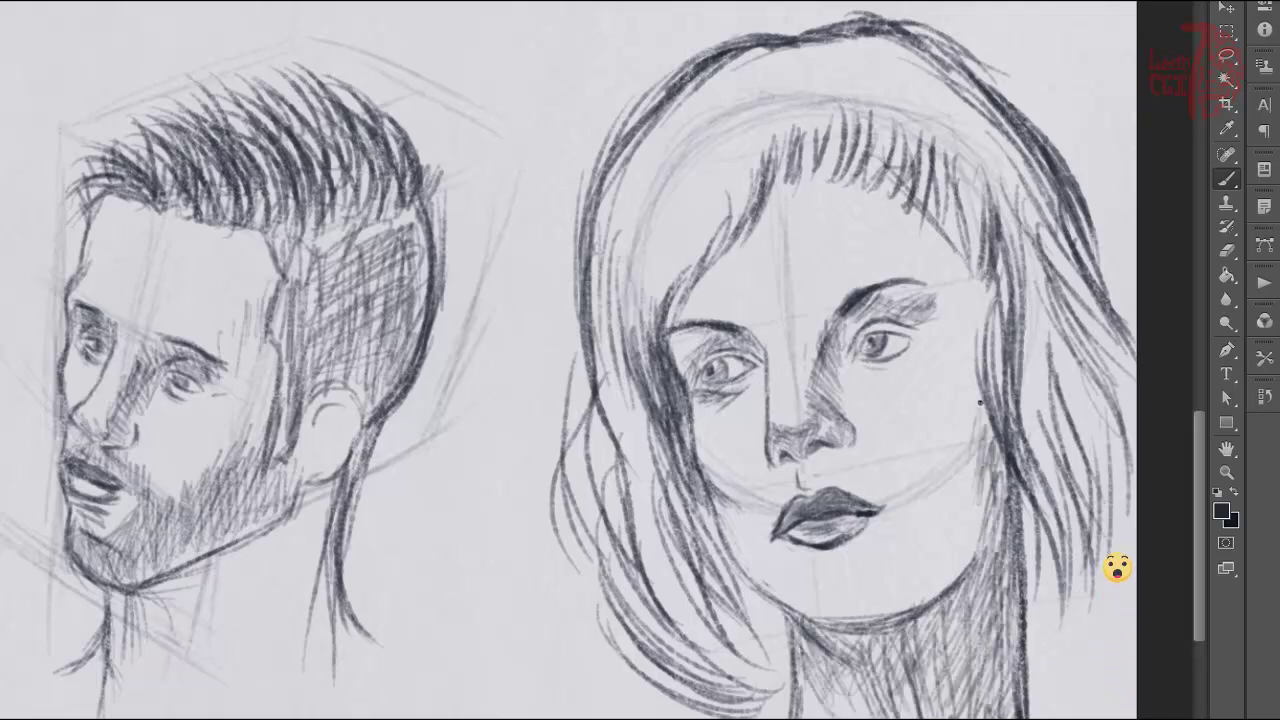
drag(980, 403, 952, 580)
drag(982, 296, 963, 447)
drag(984, 226, 950, 360)
drag(976, 402, 920, 605)
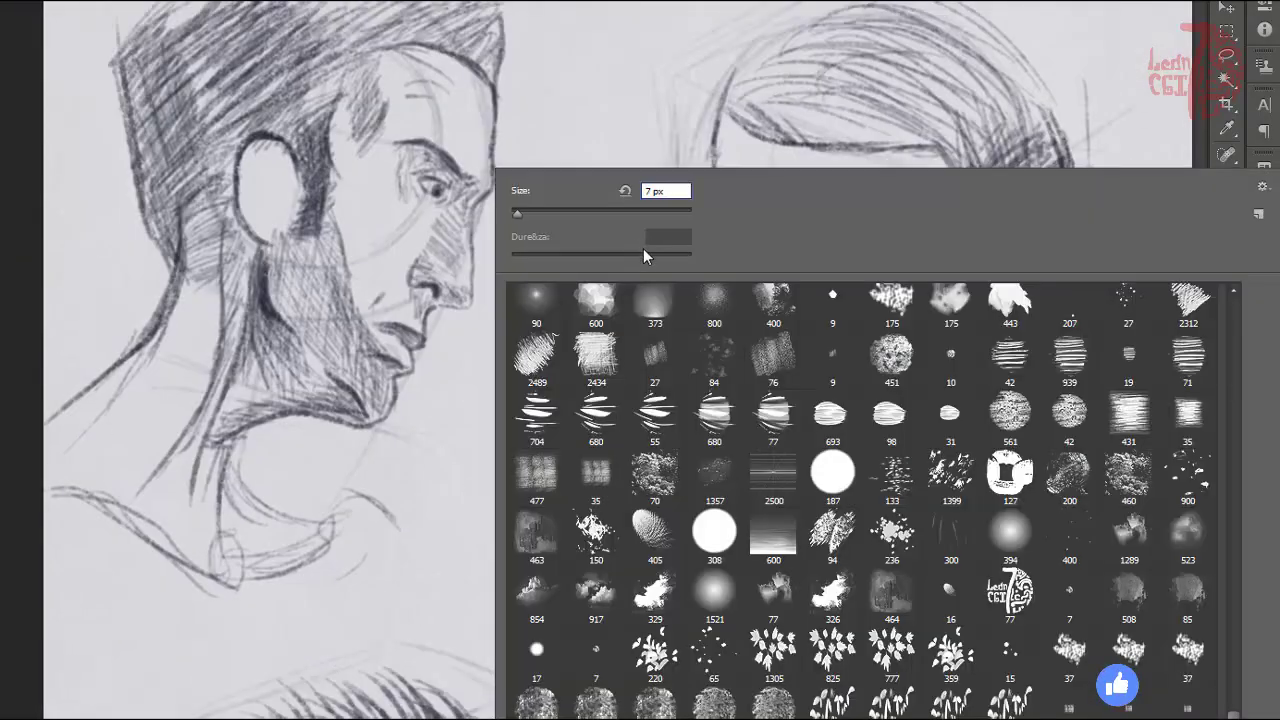
Handwrite the date 18-01-2019 at the bottom of the sheet below the bearded head
mouse_move(449, 470)
mouse_down()
mouse_move(497, 500)
mouse_move(456, 540)
mouse_move(494, 546)
mouse_up()
drag(650, 551, 590, 451)
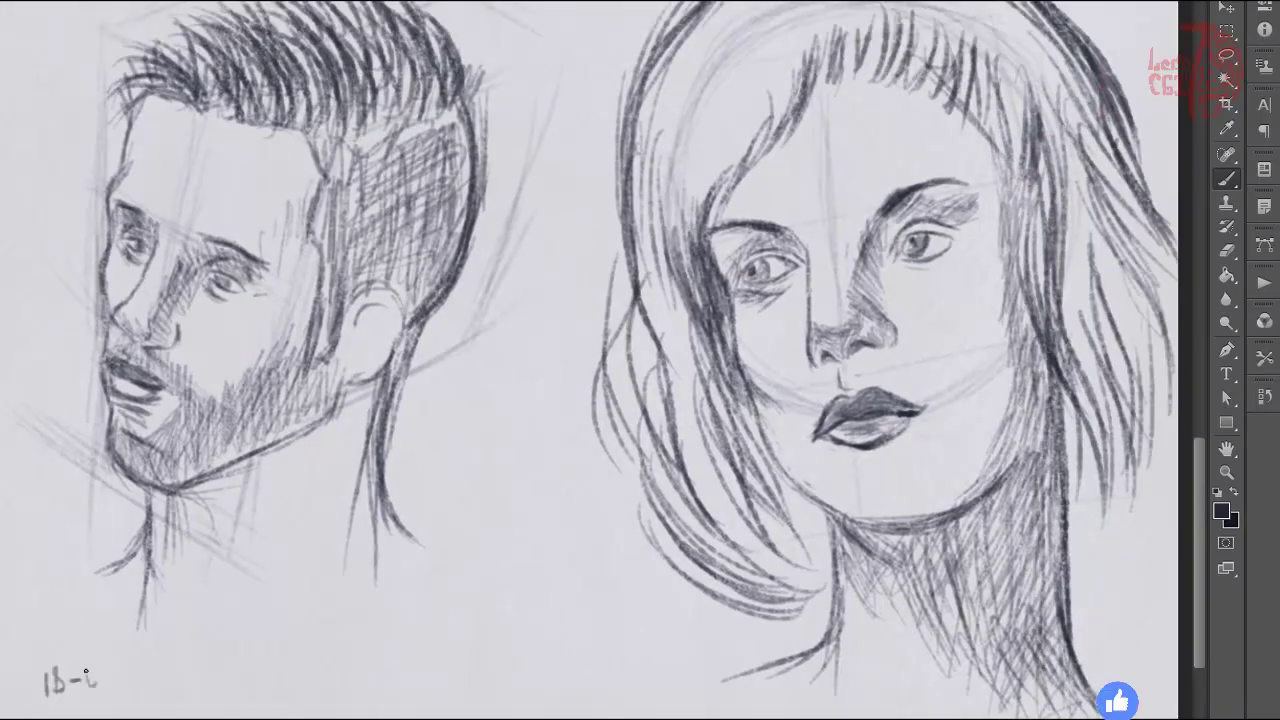